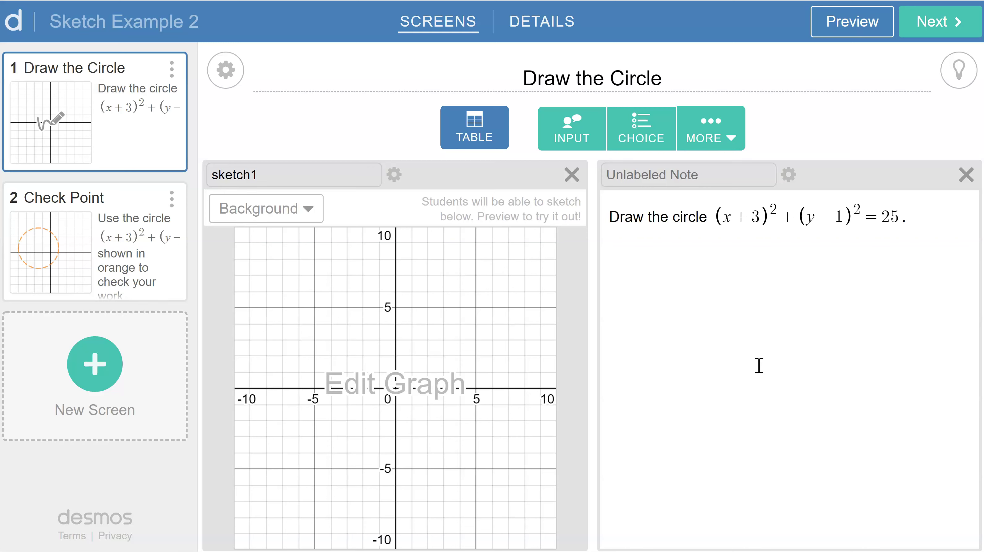
# Preview the screen as a student, then close the preview
pyautogui.click(856, 24)
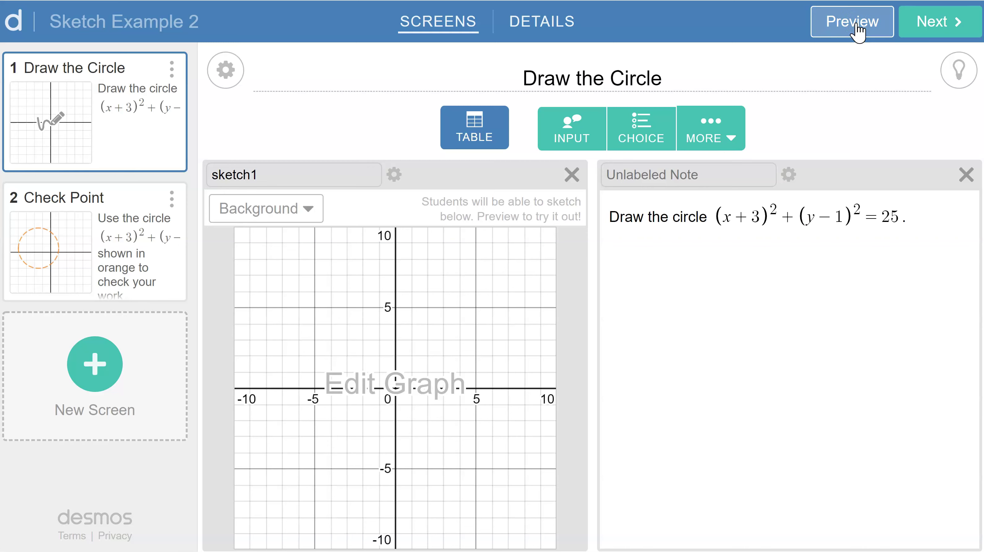
pyautogui.click(856, 24)
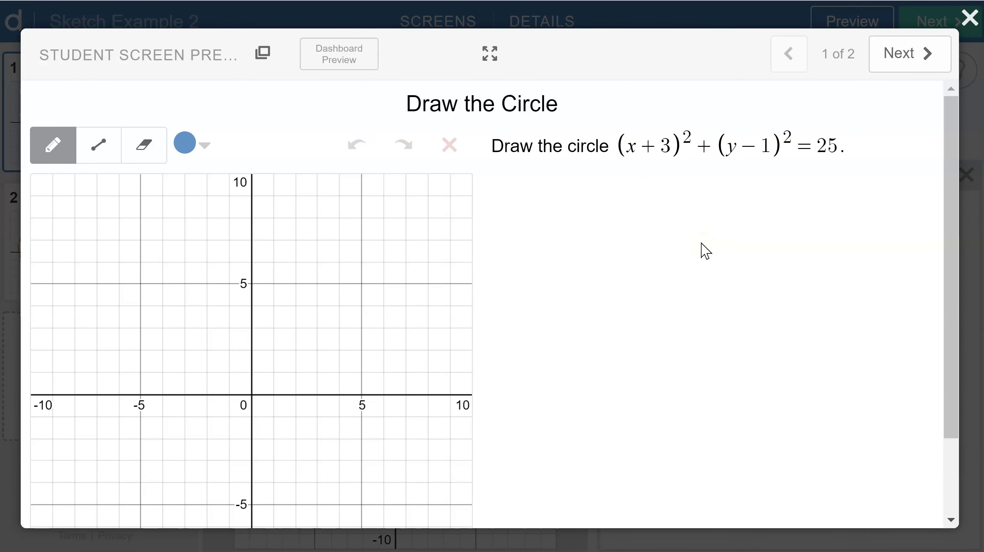
pyautogui.click(967, 21)
# Add a table with column headers Characteristics and Your Answer
pyautogui.click(485, 128)
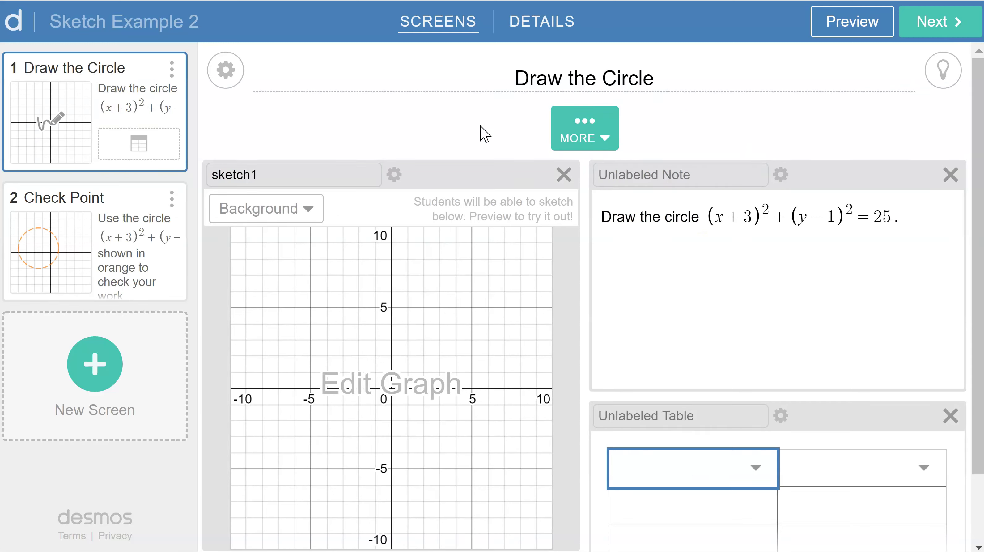
pyautogui.write('Chara')
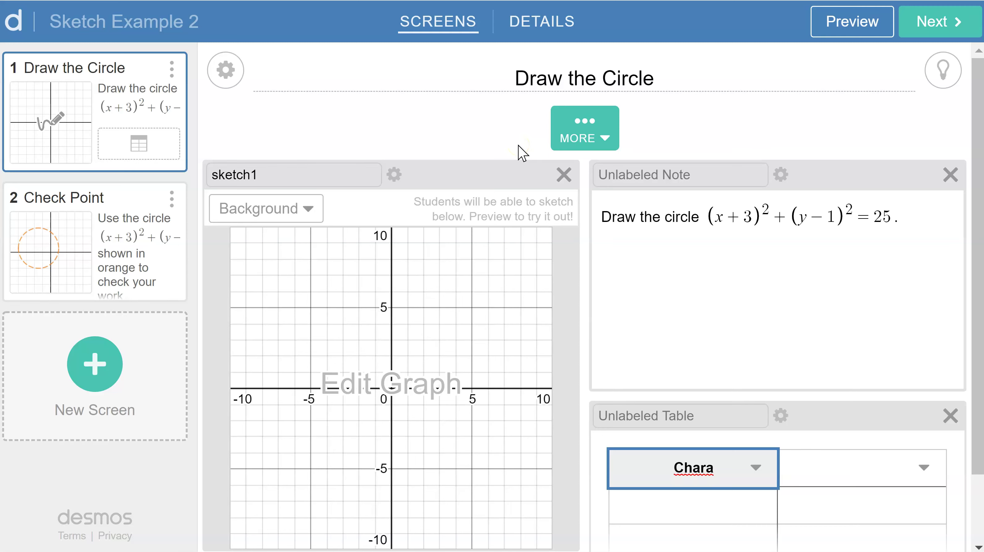
pyautogui.write('cter')
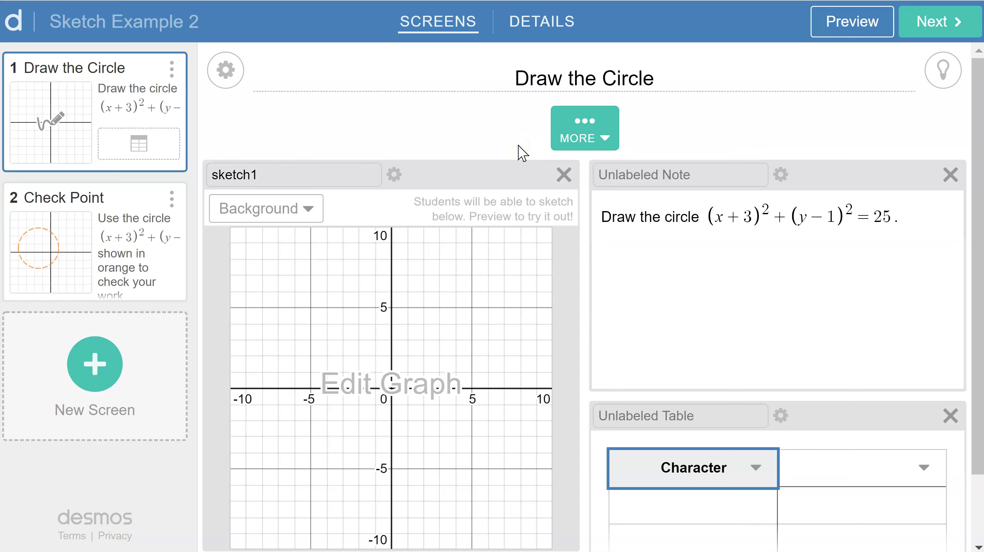
pyautogui.write('istics')
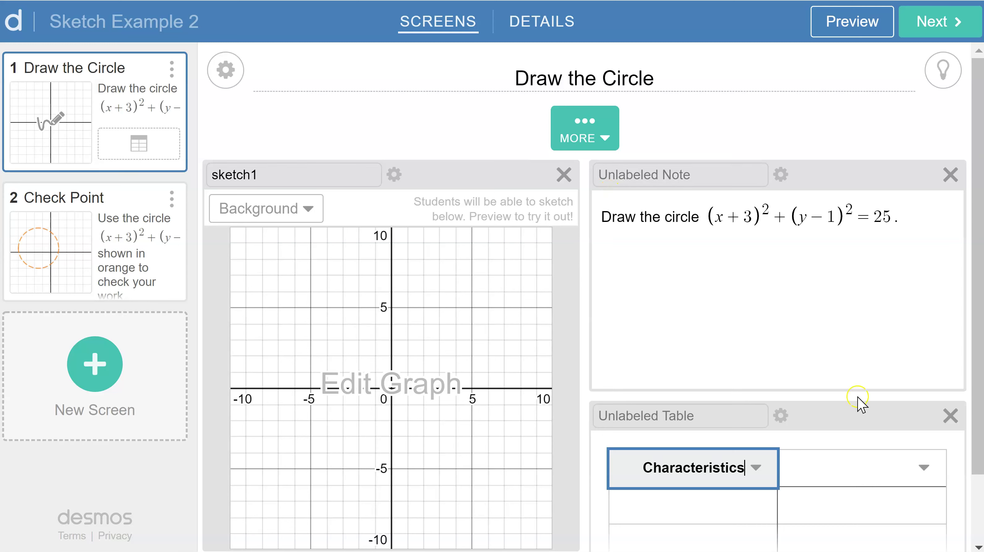
pyautogui.click(852, 467)
pyautogui.write('You')
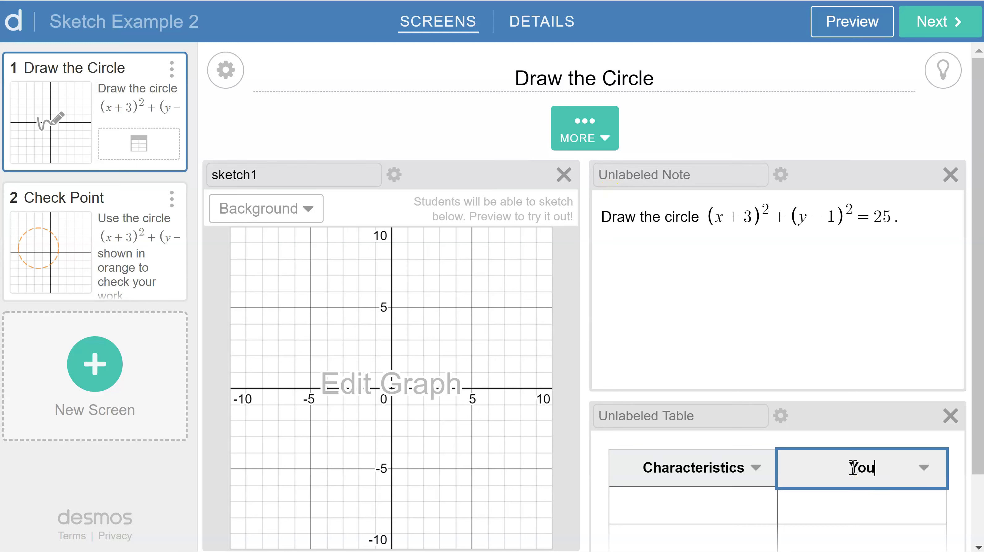
pyautogui.write('r Answer')
# Add the note line 'Identify the center and radius of the circle.' below the circle prompt
pyautogui.click(924, 226)
pyautogui.press('Return')
pyautogui.press('Return')
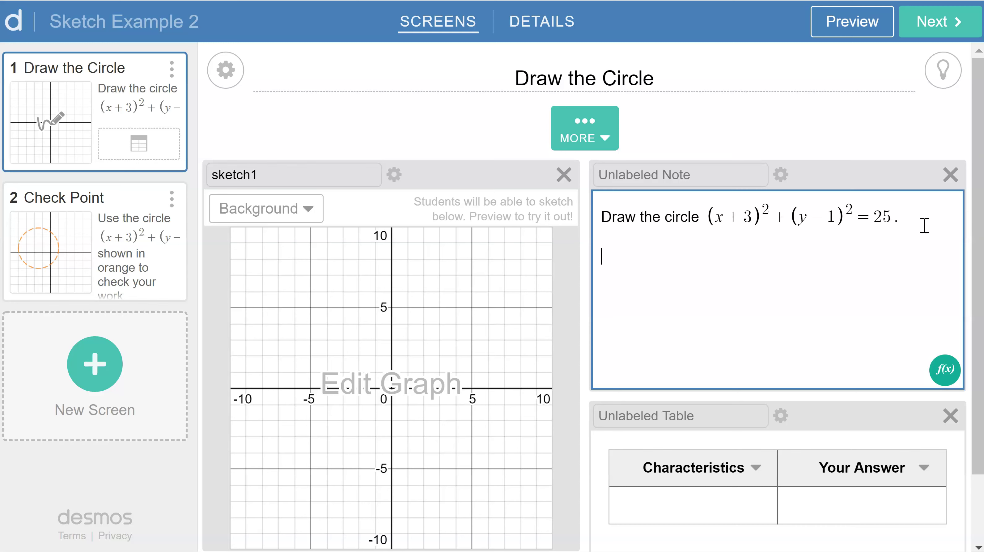
pyautogui.write('Identify the ')
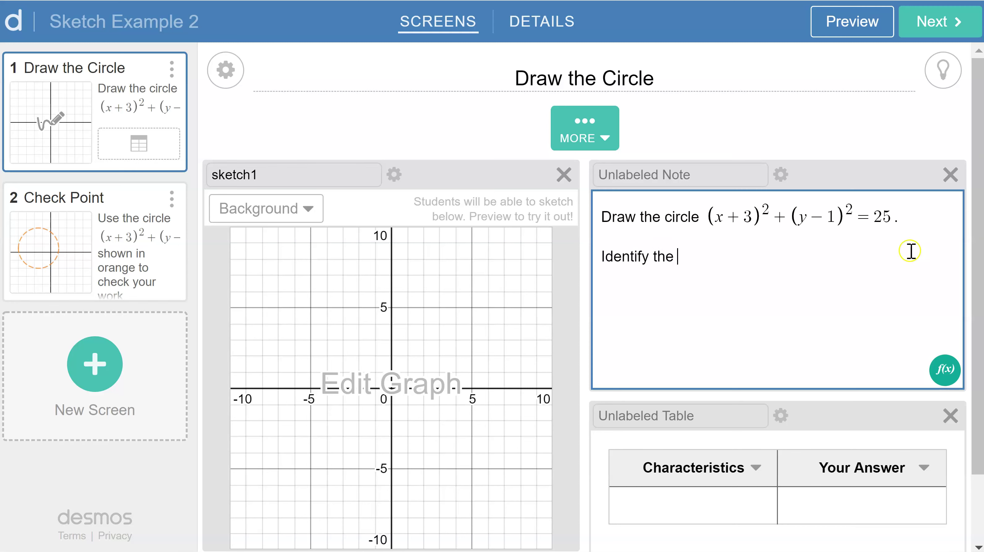
pyautogui.write('center and ')
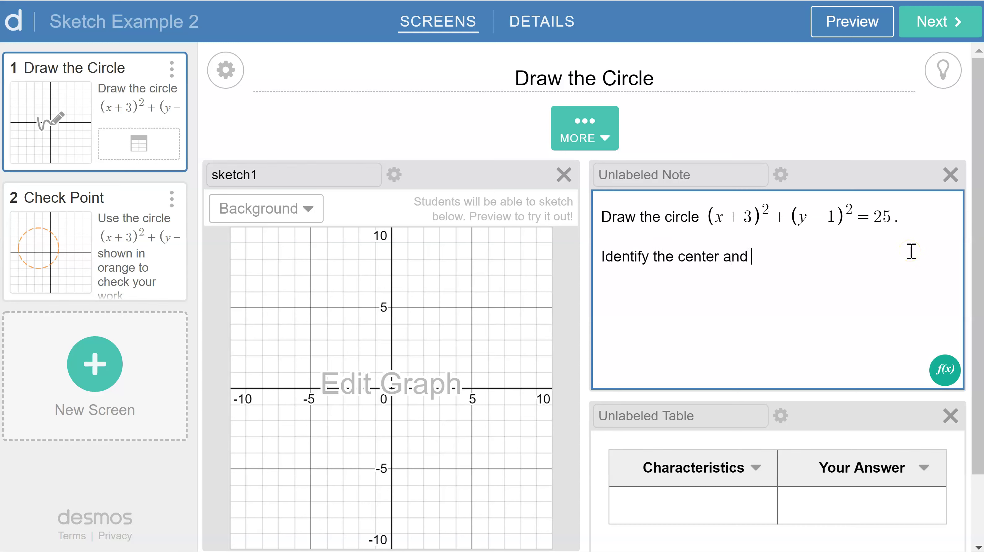
pyautogui.write('radius of the circle.')
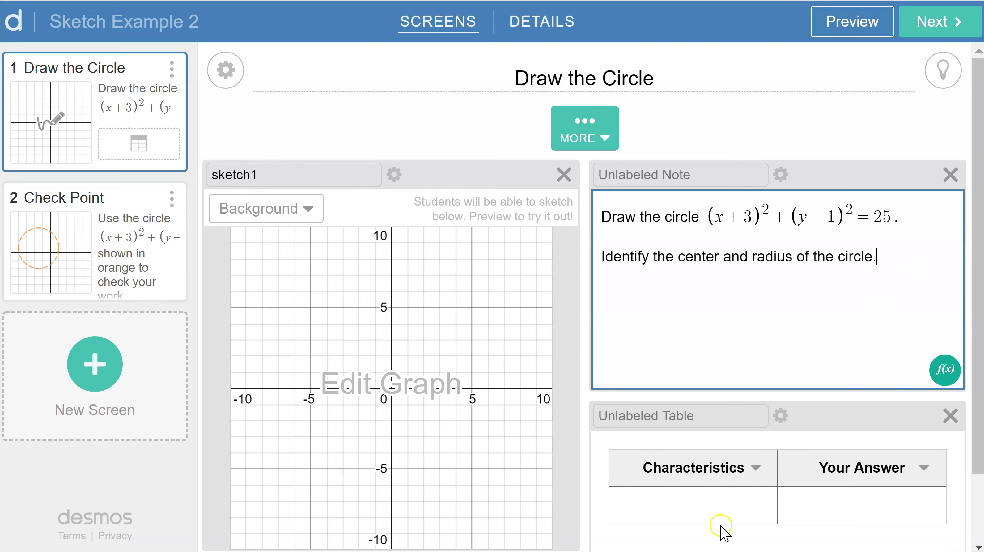
# Fill the rows with Center and Radius, format Characteristics as text, and preview the screen
pyautogui.click(704, 504)
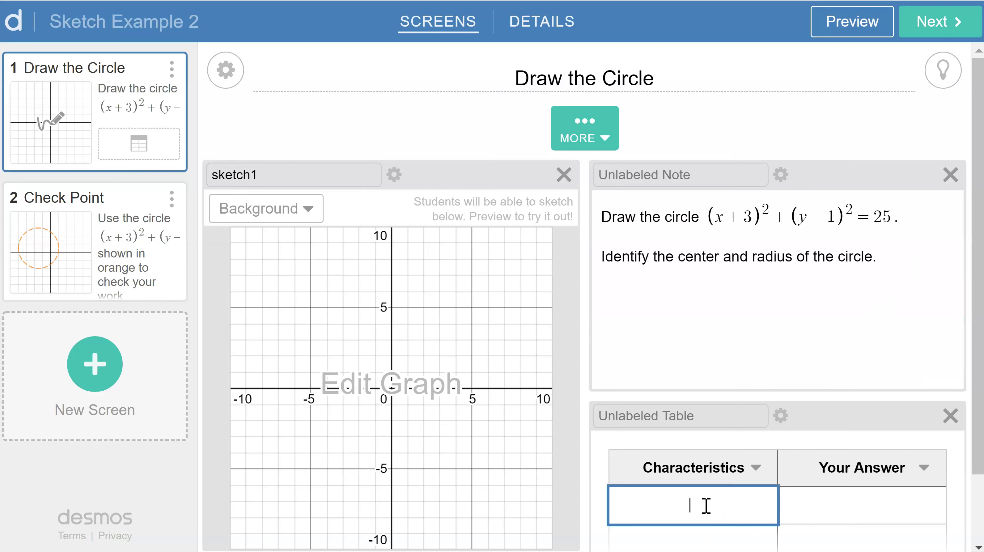
pyautogui.write('Center')
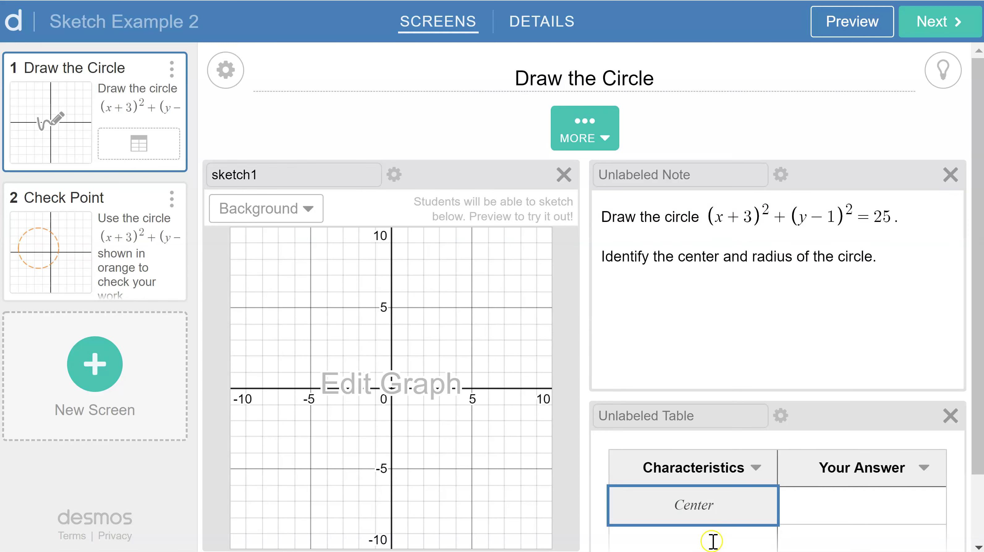
pyautogui.click(712, 540)
pyautogui.scroll(-3, 712, 538)
pyautogui.write('Radi')
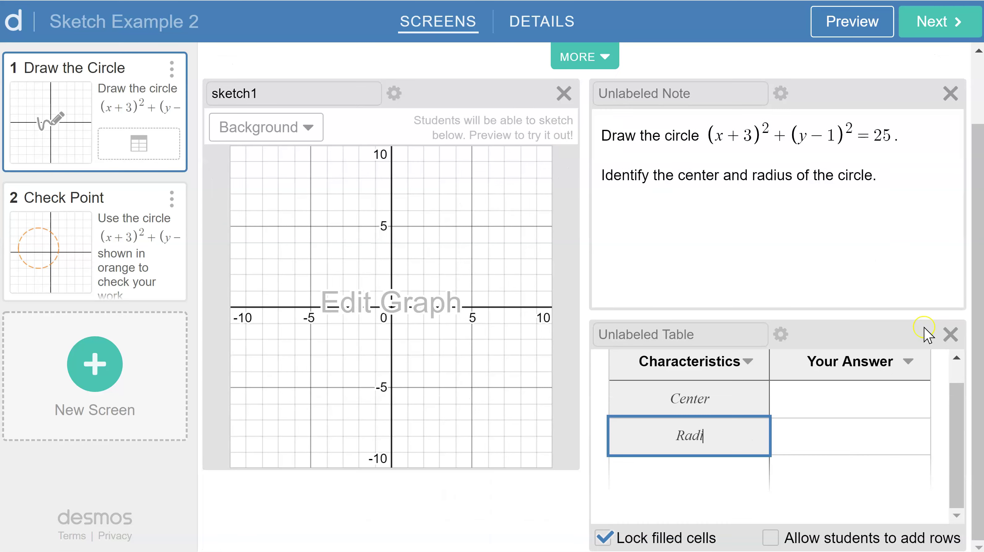
pyautogui.write('us')
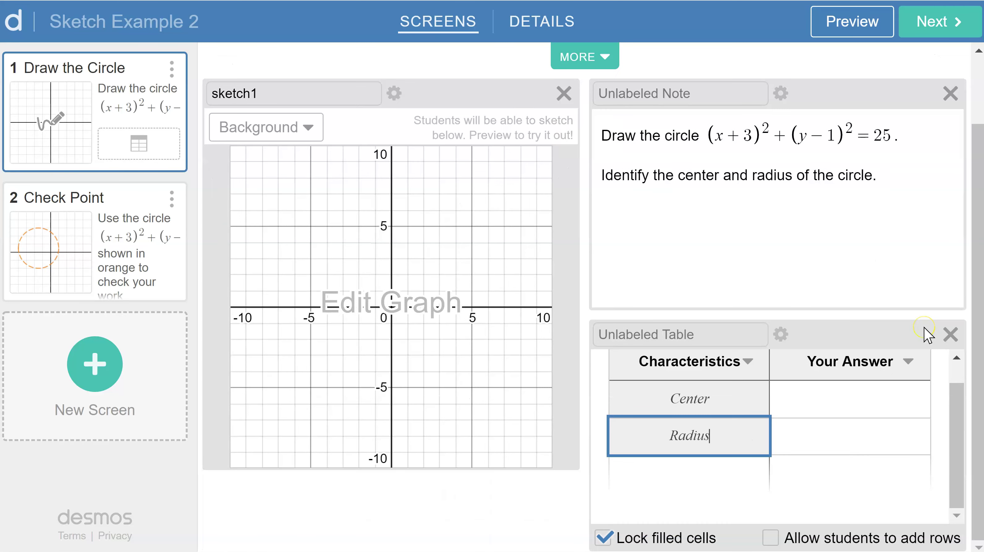
pyautogui.click(749, 363)
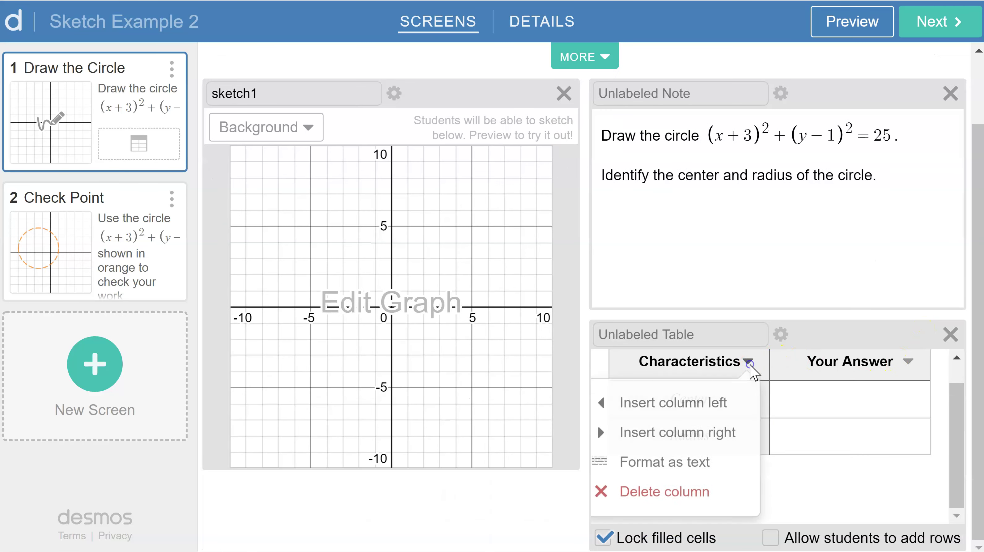
pyautogui.click(683, 464)
pyautogui.scroll(1, 867, 428)
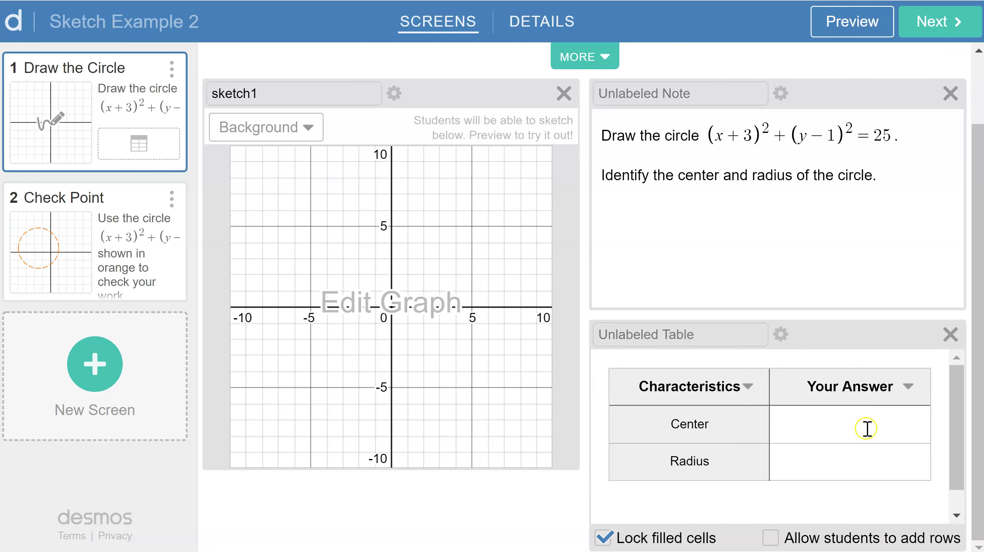
pyautogui.click(852, 21)
pyautogui.click(830, 274)
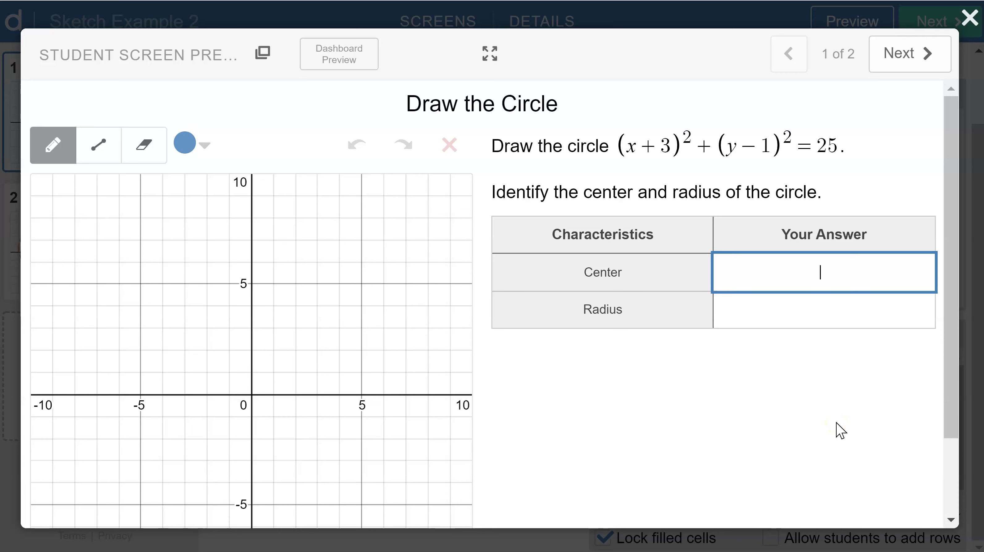
# Enter (-3,1) as the Center answer and 5 as the Radius answer in the preview
pyautogui.write('(')
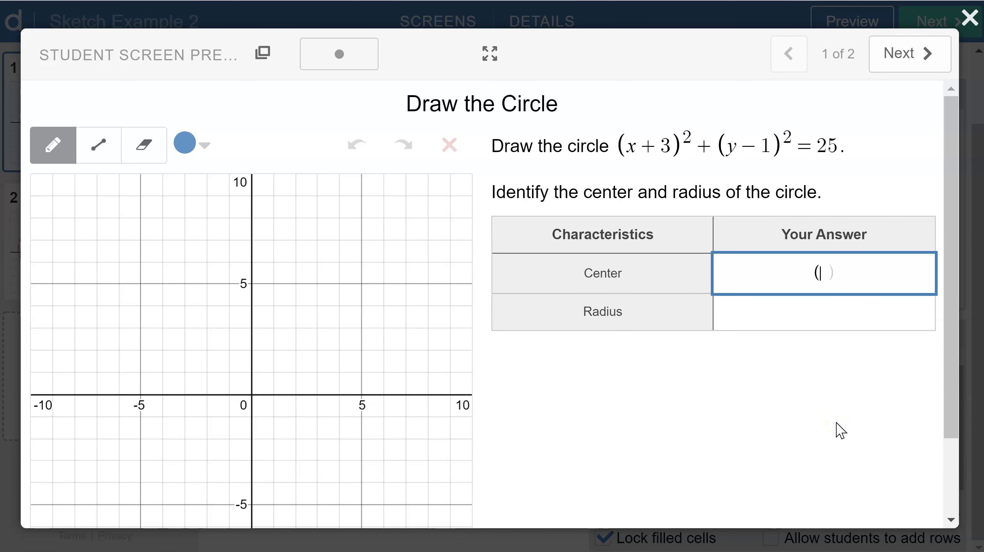
pyautogui.write('-3,1)')
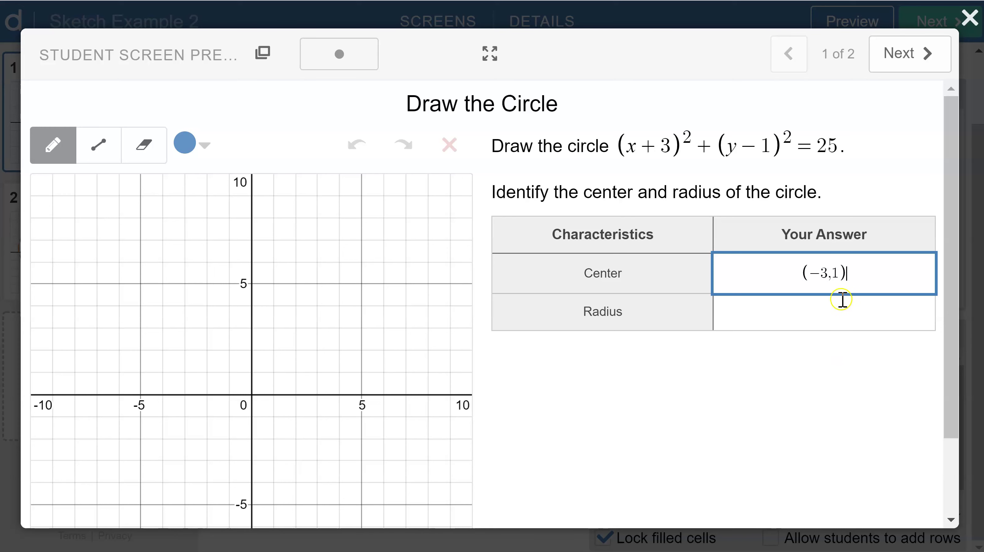
pyautogui.click(842, 301)
pyautogui.write('5')
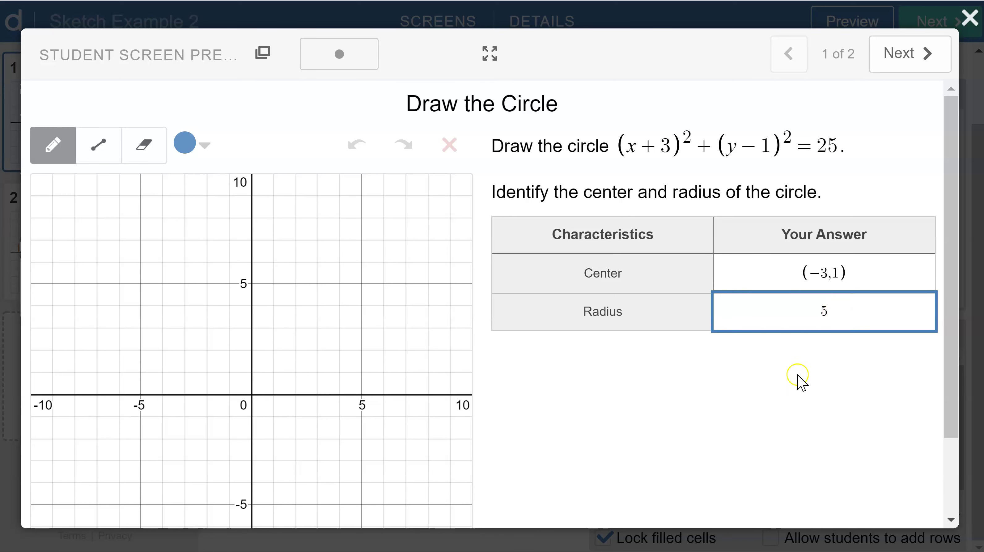
pyautogui.click(798, 375)
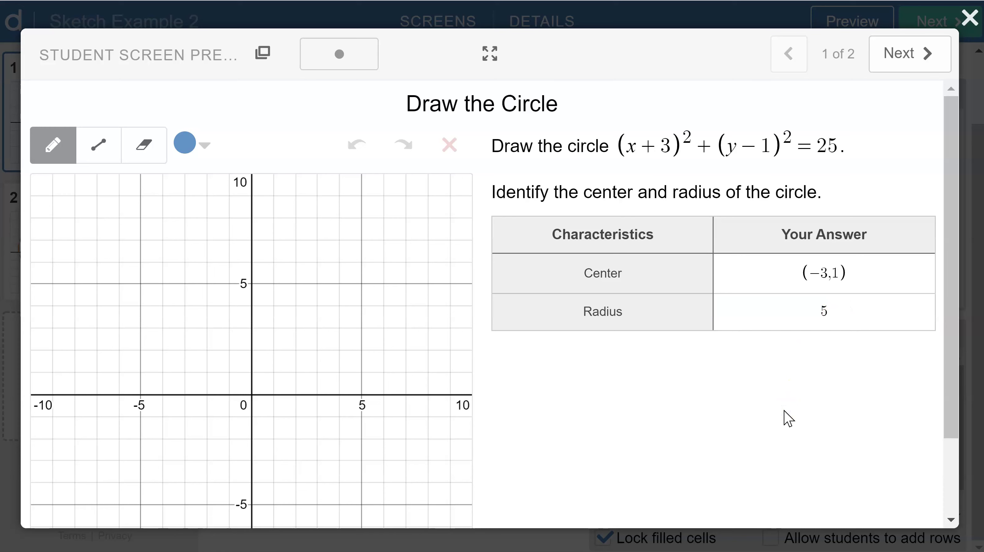
pyautogui.click(388, 110)
pyautogui.click(966, 17)
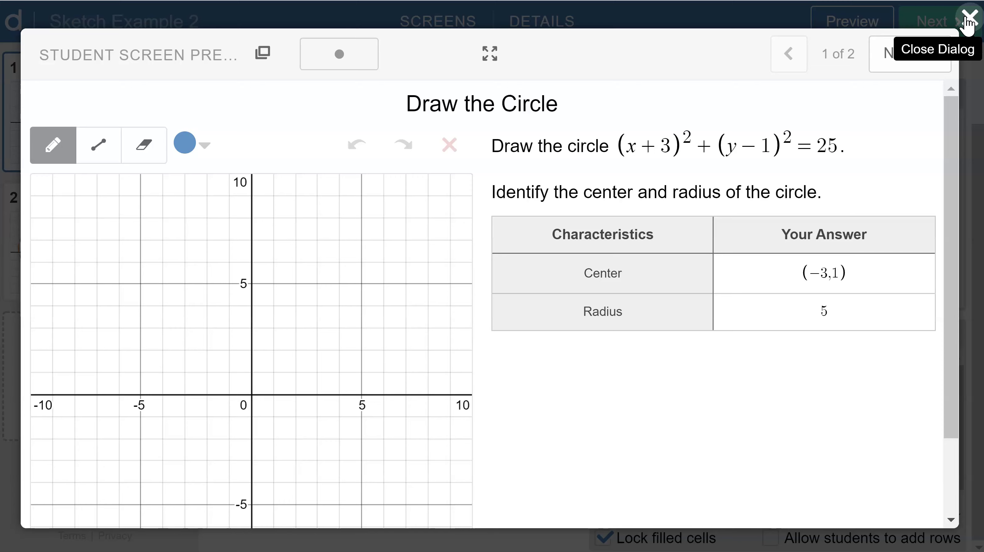
# Open the table script with centerCorrect and radiusCorrect lines below a blank top line
pyautogui.click(966, 17)
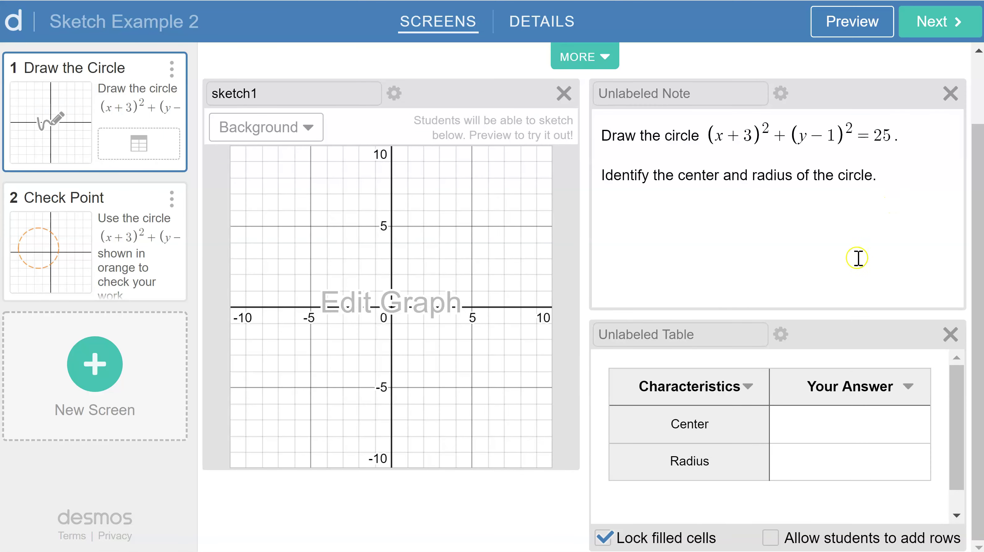
pyautogui.click(781, 335)
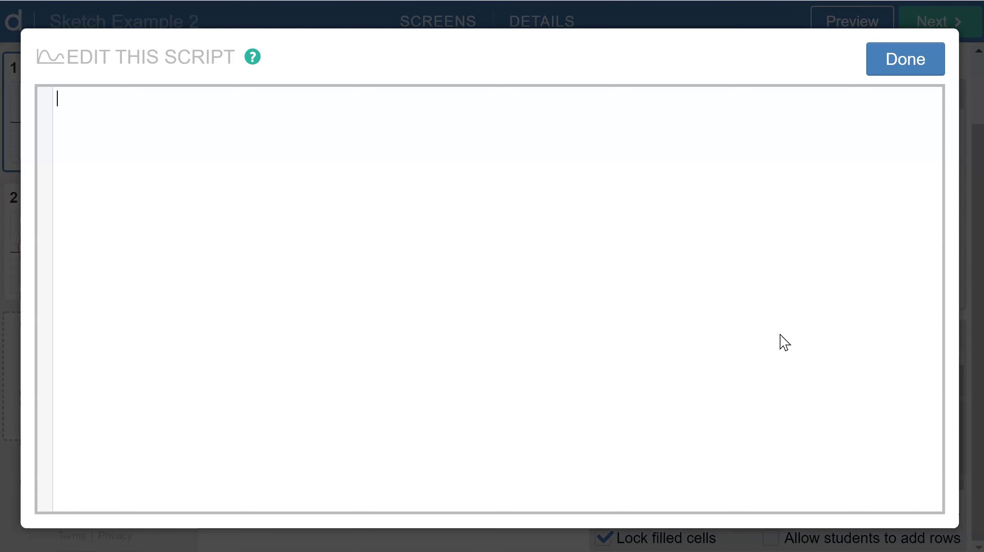
pyautogui.write('center')
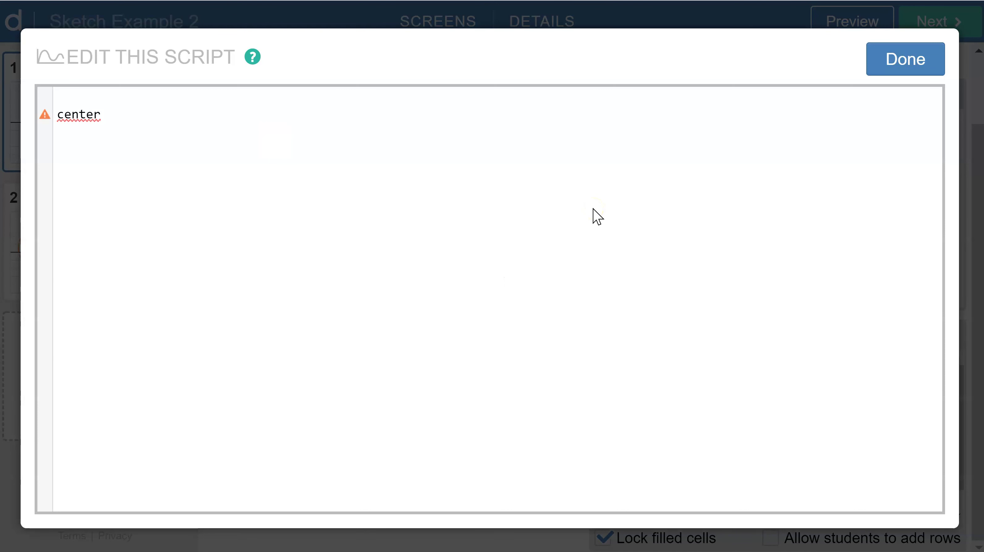
pyautogui.write('Correct')
pyautogui.press('Return')
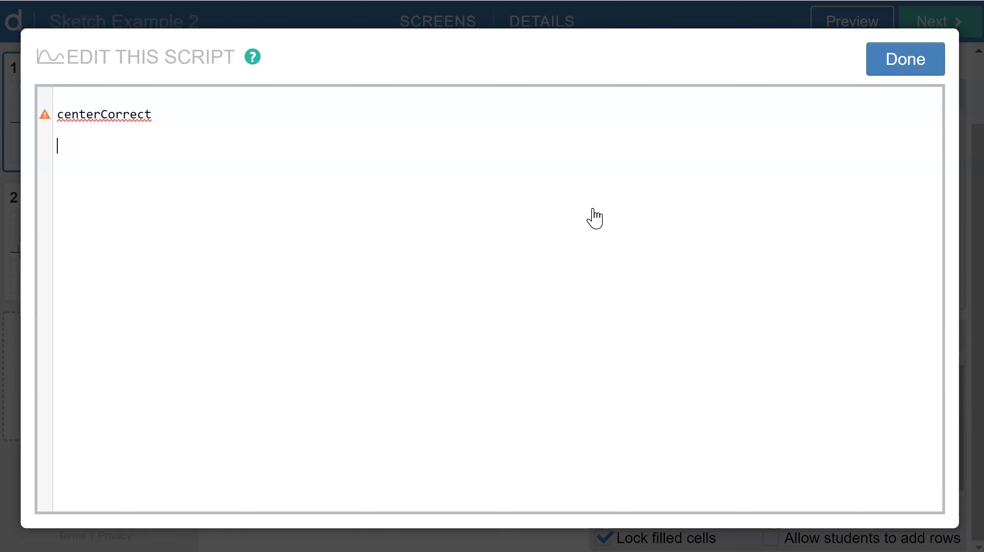
pyautogui.write('radiusCorrect')
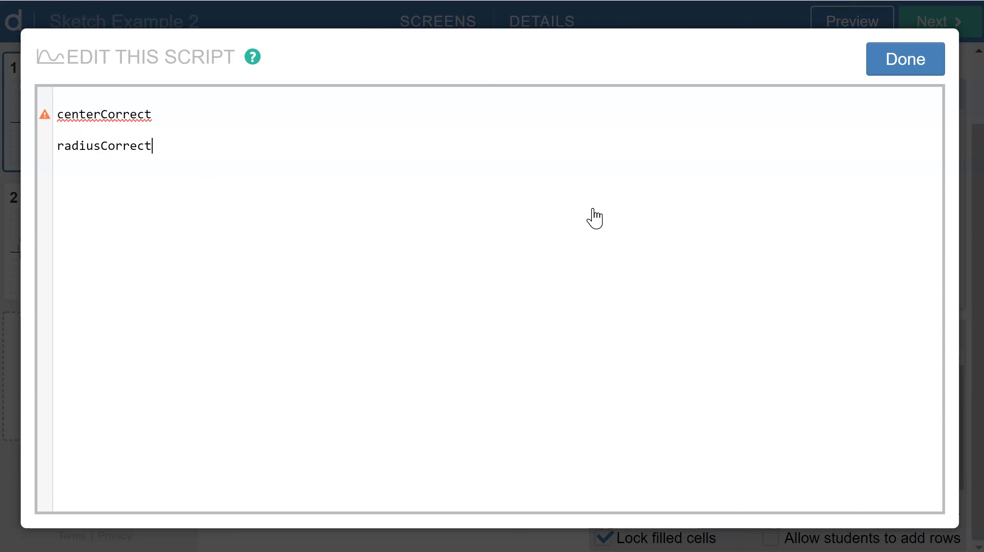
pyautogui.press('Up')
pyautogui.press('Up')
pyautogui.press('Up')
pyautogui.press('Return')
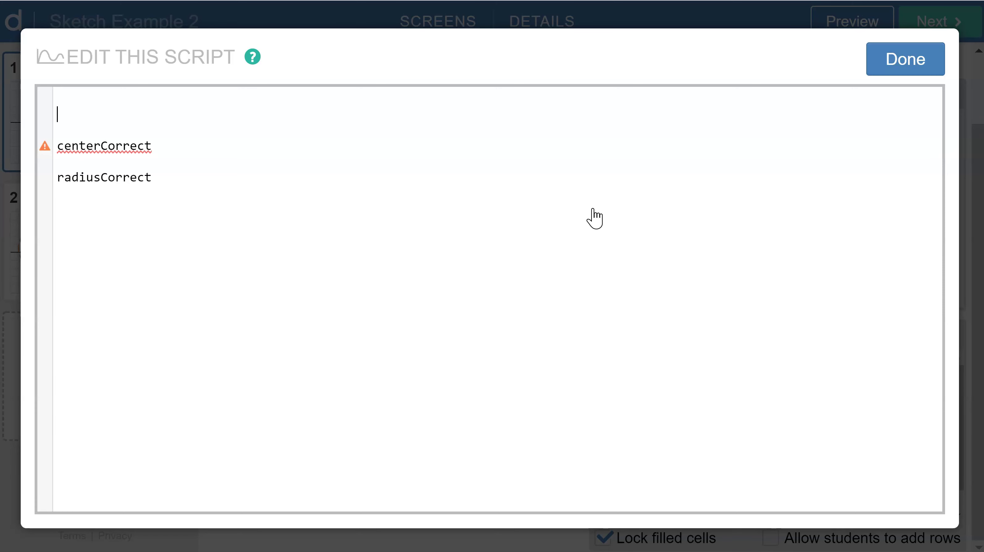
# Write center = parseOrderedPair(this.cellContent(1,2)) as the script's first line
pyautogui.write('cen')
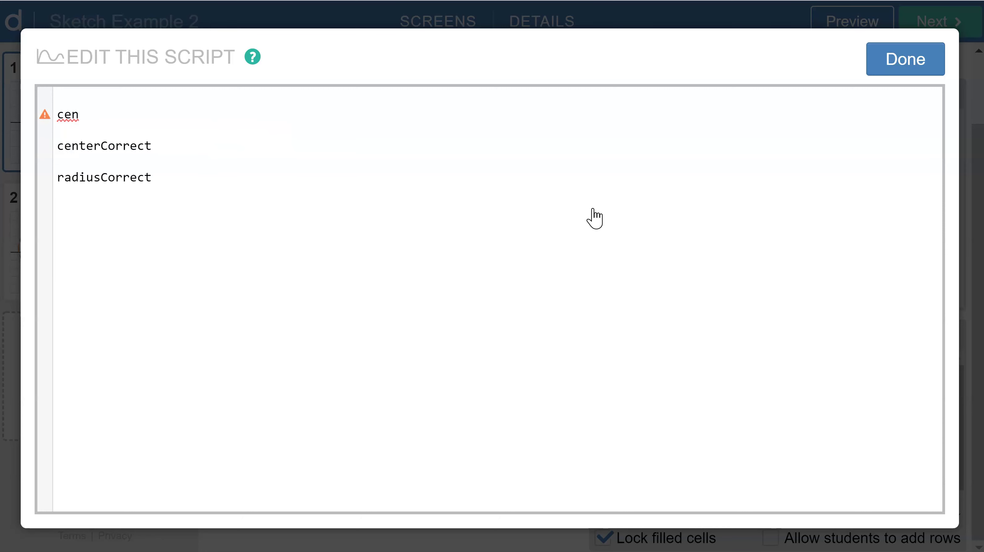
pyautogui.write('ter = ')
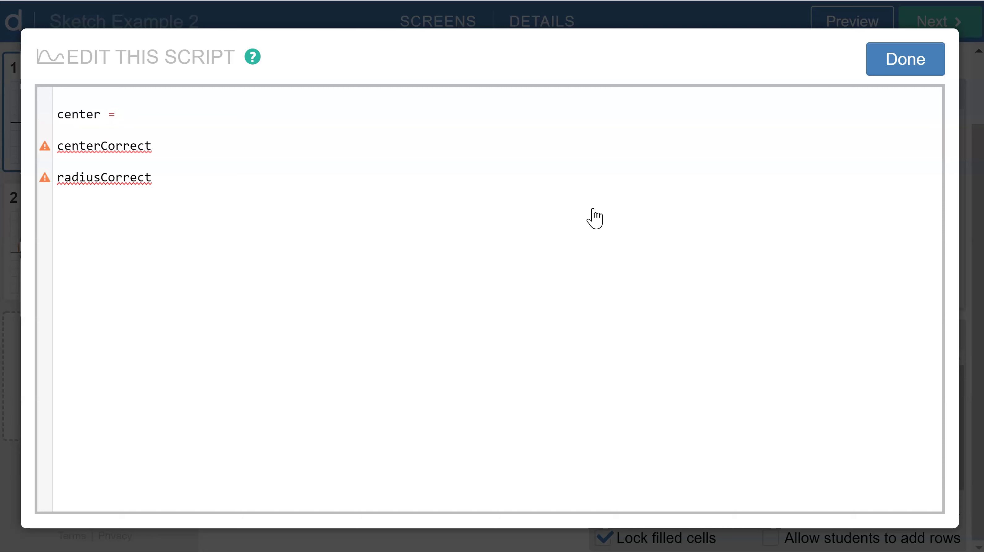
pyautogui.write('par')
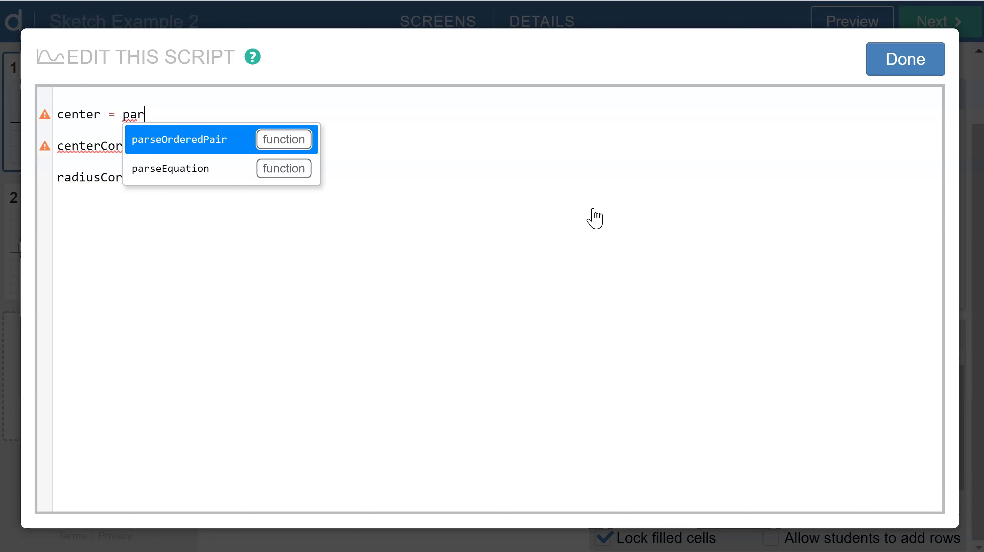
pyautogui.press('Return')
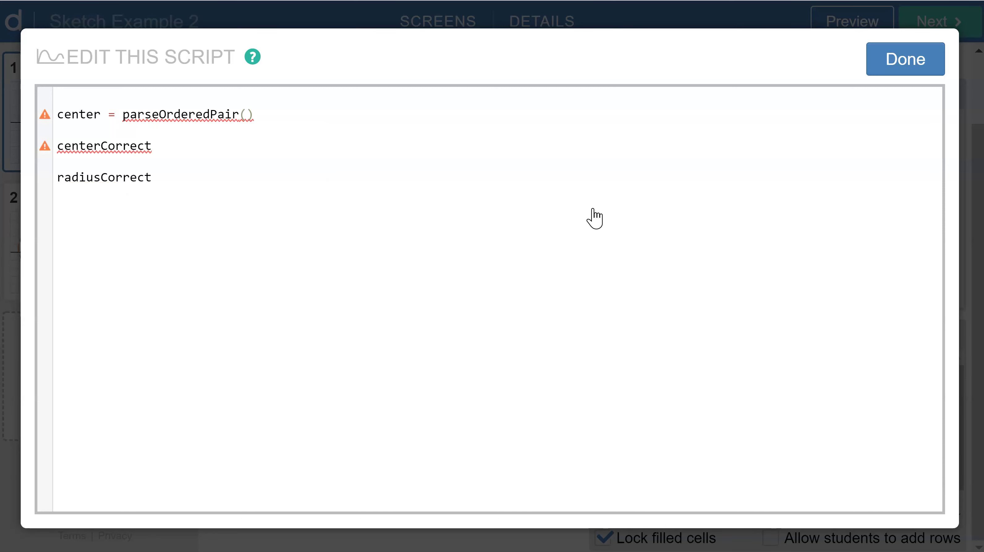
pyautogui.write('this')
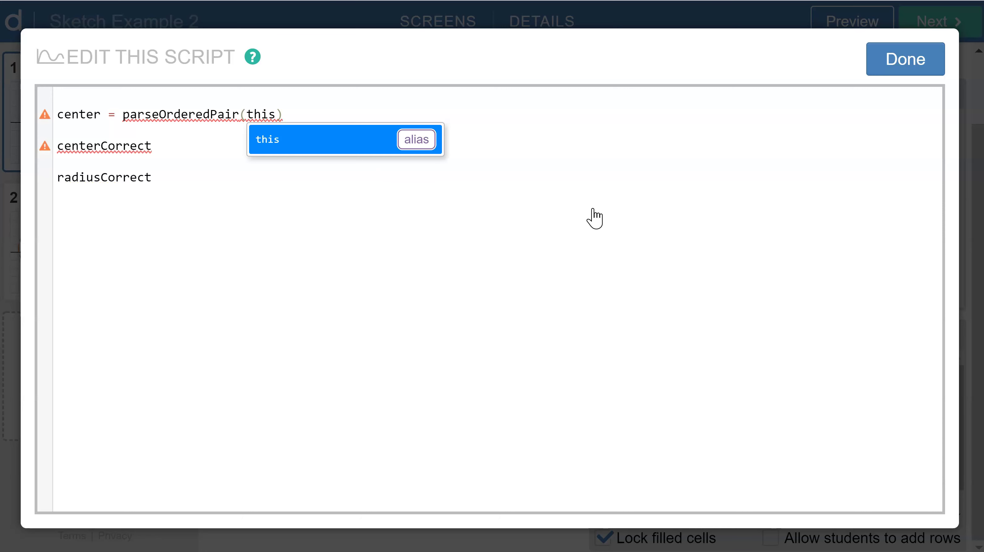
pyautogui.write('.')
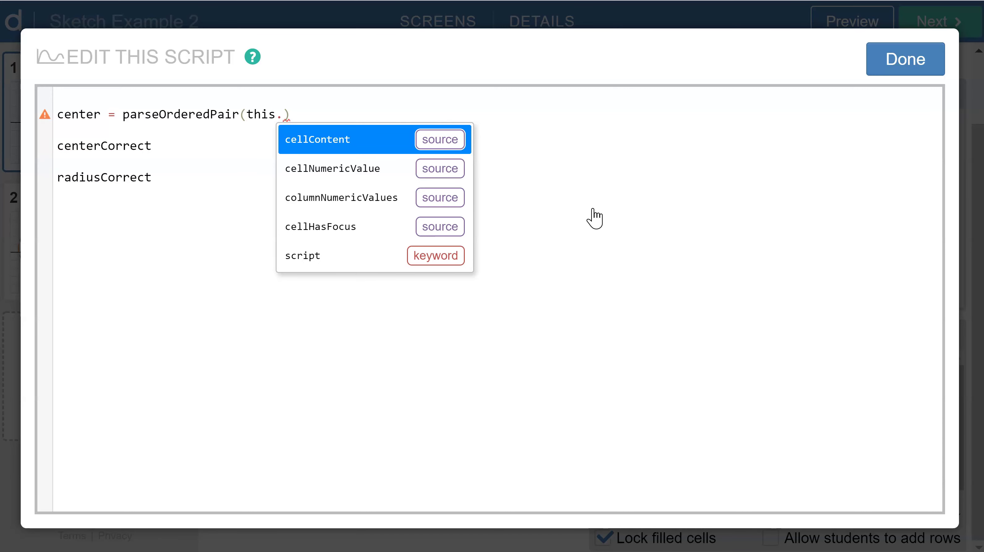
pyautogui.press('Return')
pyautogui.write('(')
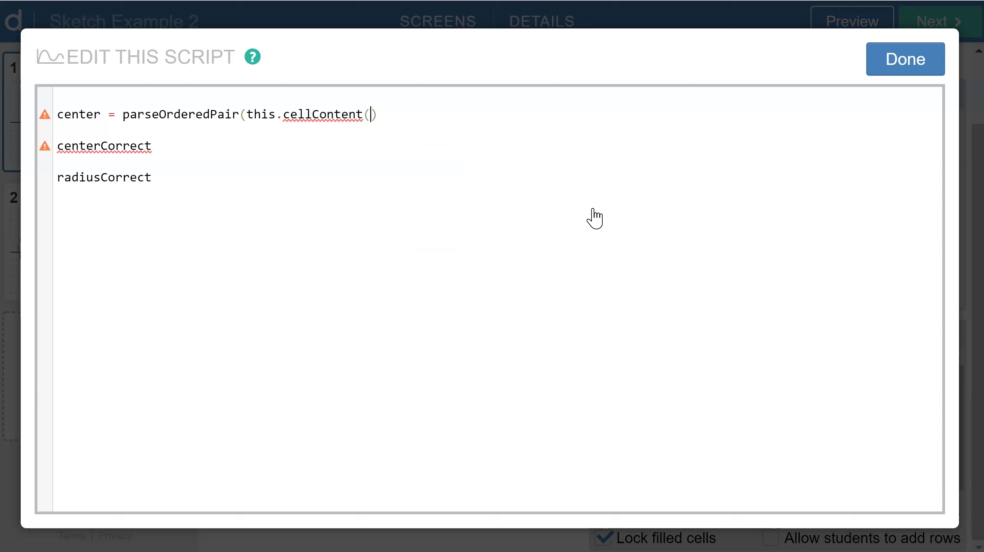
pyautogui.write(')')
pyautogui.write('1,2')
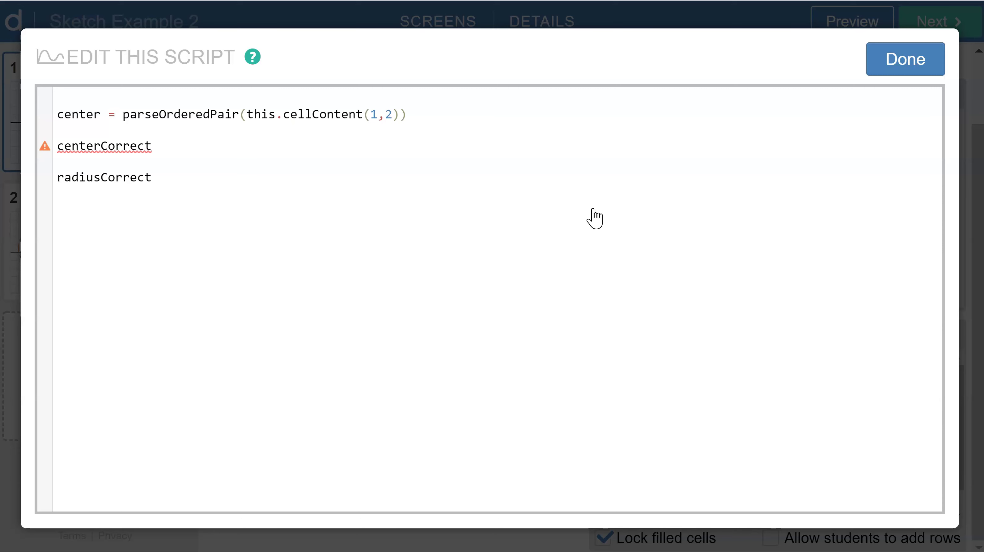
pyautogui.press('Right')
pyautogui.press('Right')
# Make centerCorrect check numericValue(center.x)=-3 and numericValue(center.y)
pyautogui.click(349, 177)
pyautogui.write('= num')
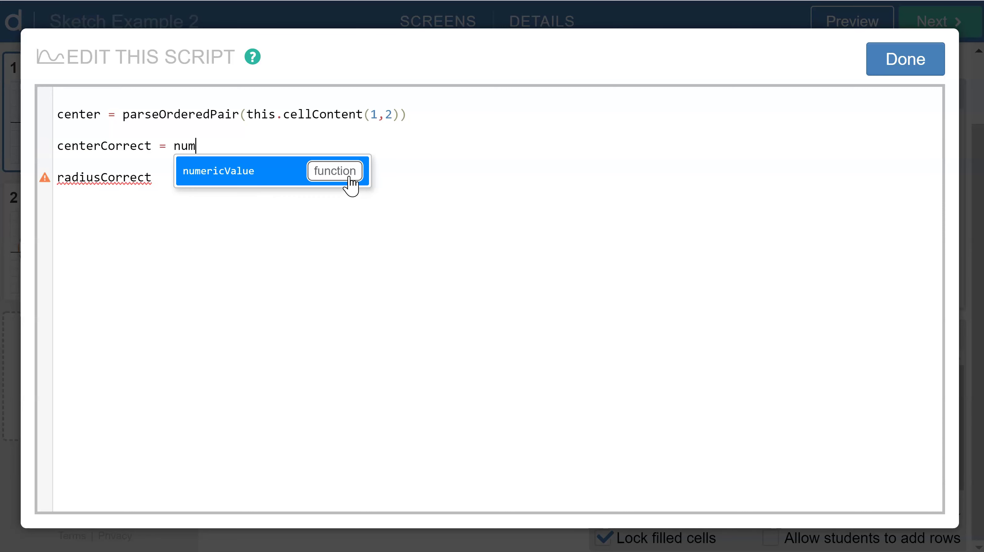
pyautogui.press('Return')
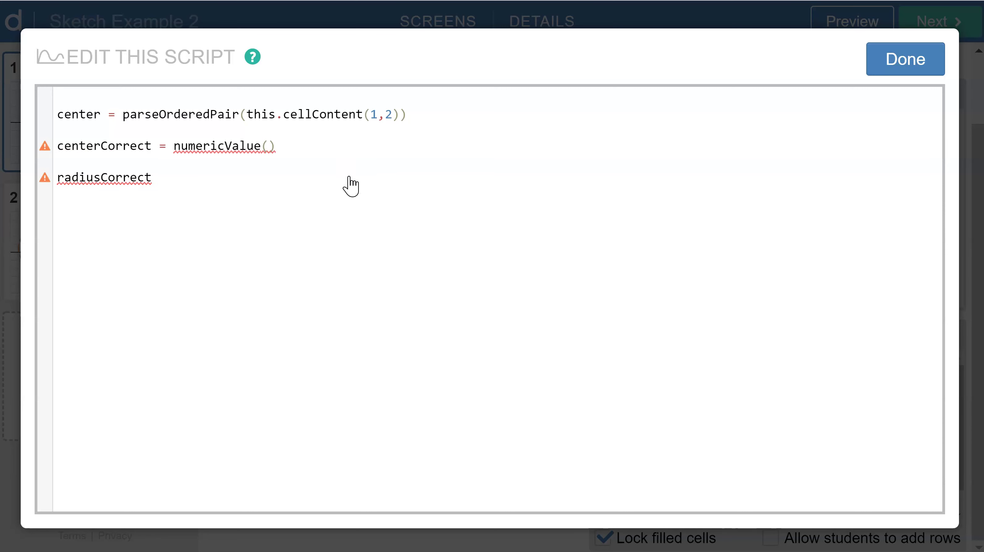
pyautogui.write('cent')
pyautogui.press('Return')
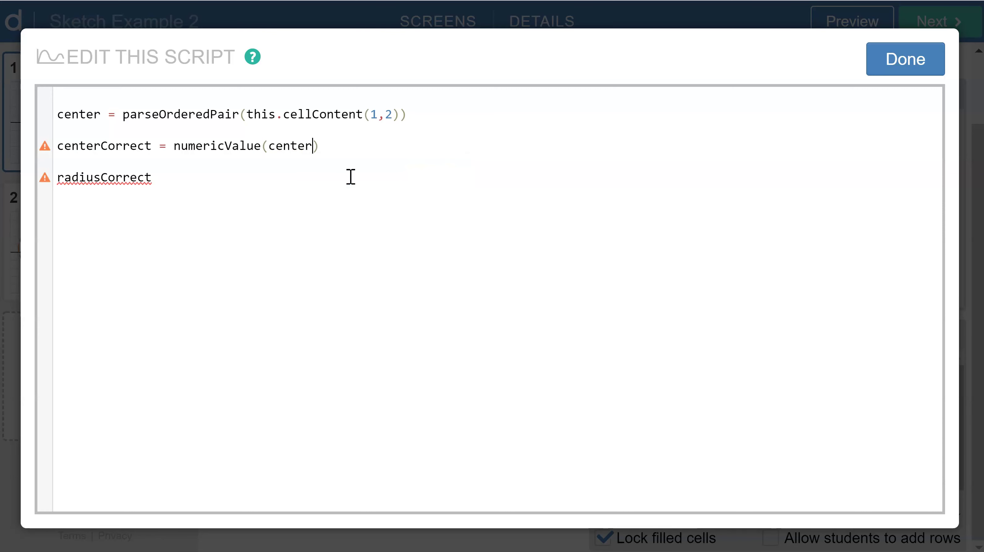
pyautogui.write('.x')
pyautogui.press('Right')
pyautogui.write('=-3 and n')
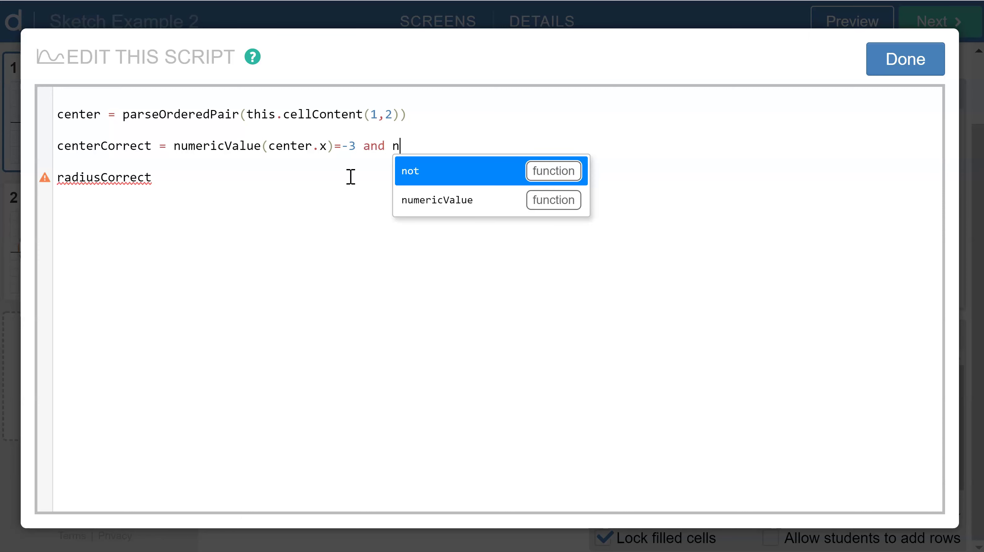
pyautogui.write('um')
pyautogui.press('Return')
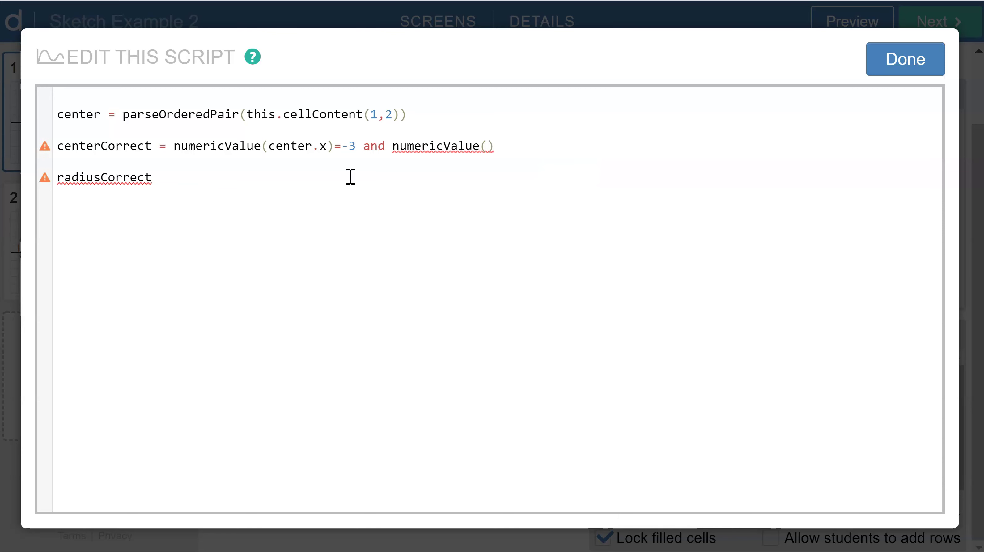
pyautogui.write('cent')
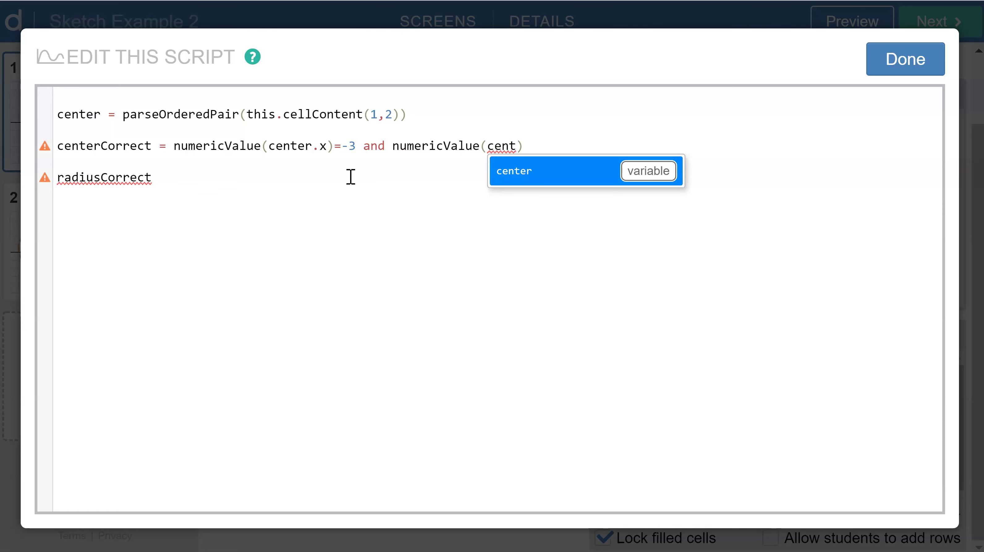
pyautogui.press('Return')
pyautogui.write('.y')
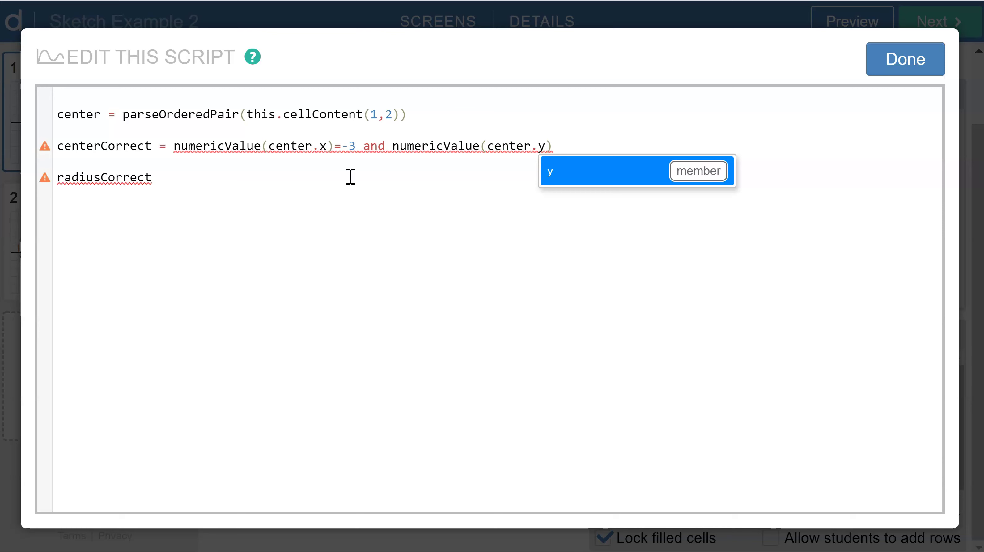
pyautogui.press('Right')
# Finish center.y = 1 and set radiusCorrect to this.cellNumericValue(2,2)=5
pyautogui.write('=1')
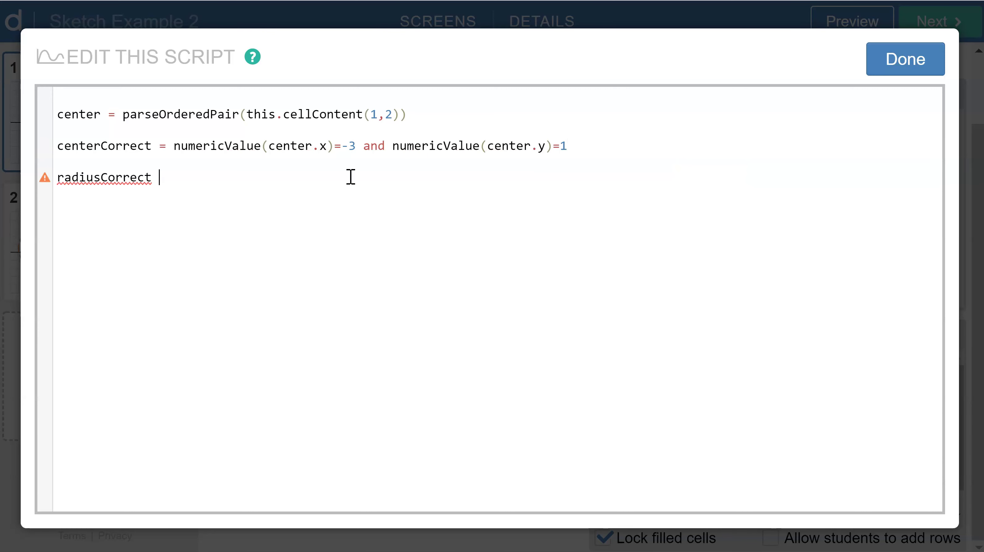
pyautogui.write(' = this')
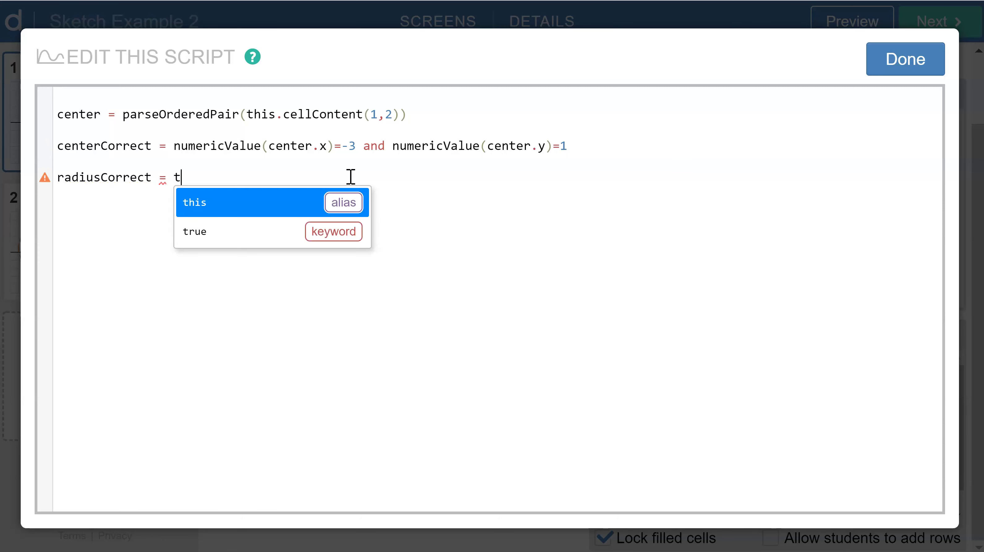
pyautogui.write('.')
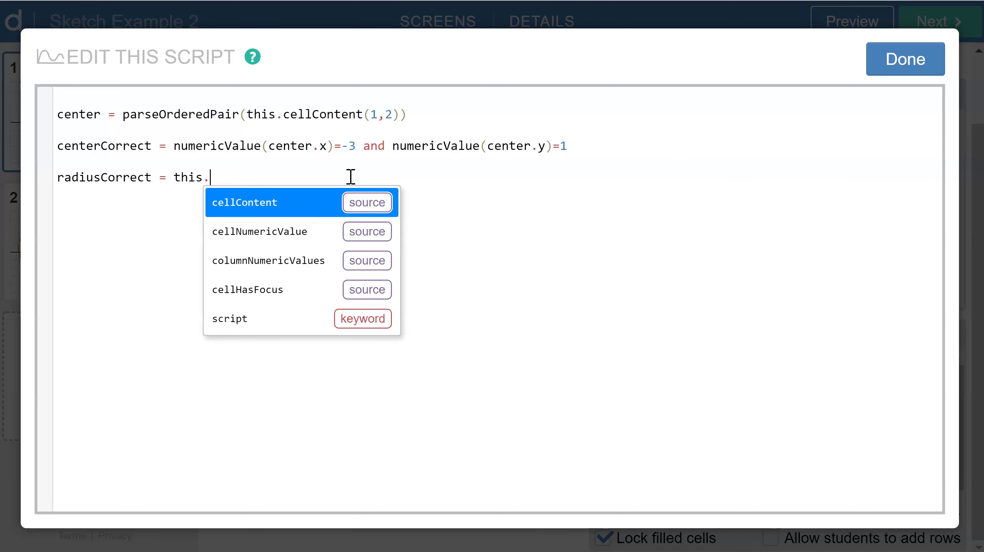
pyautogui.press('Down')
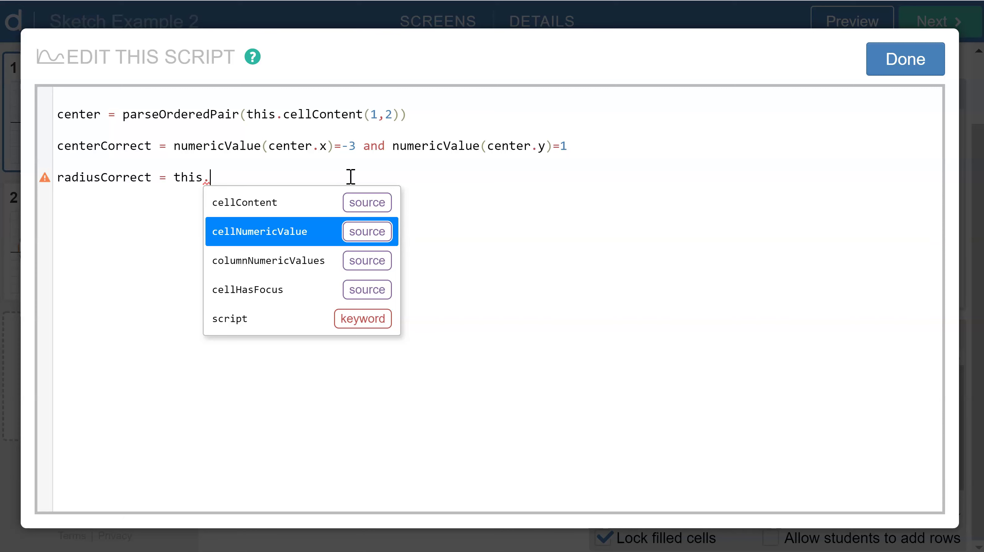
pyautogui.press('Return')
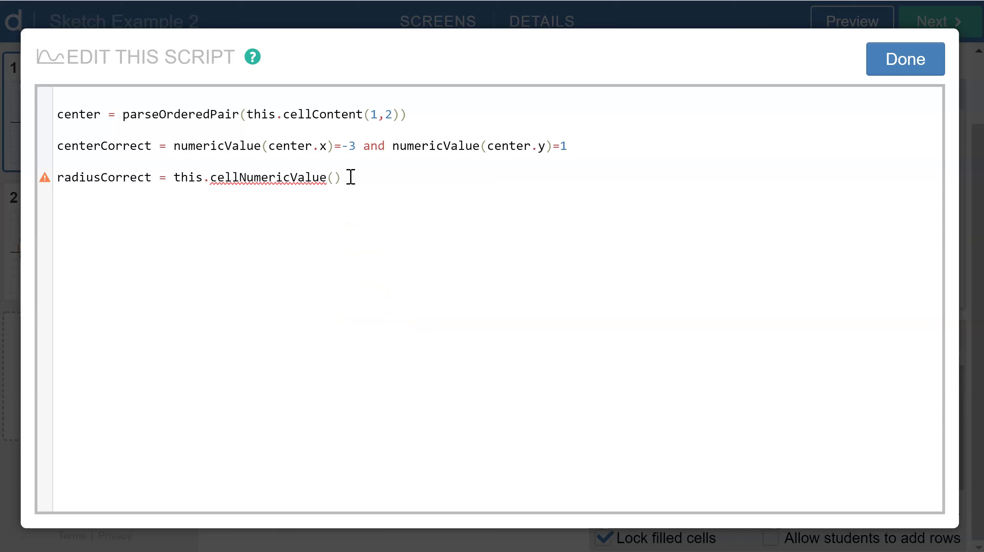
pyautogui.write('2,2)')
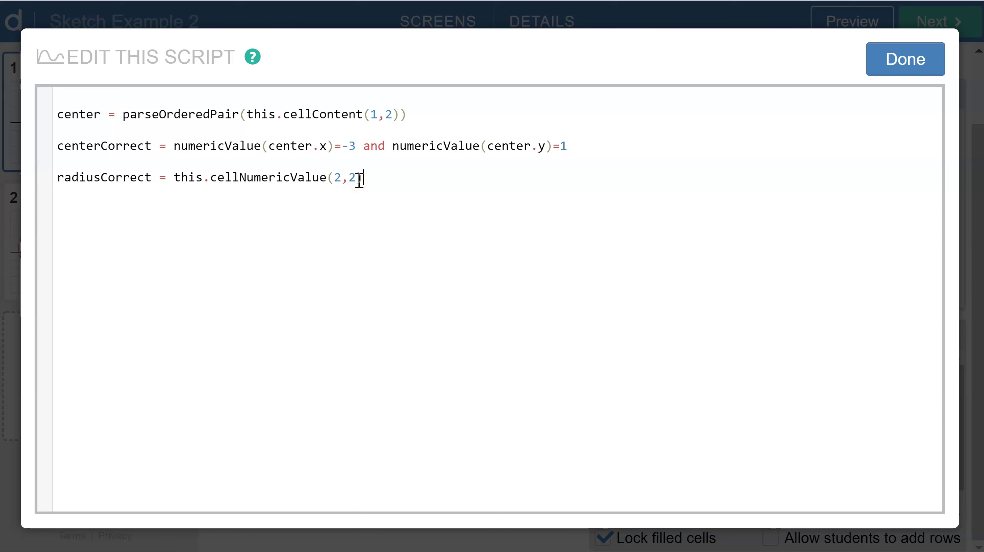
pyautogui.write('=5')
# Add the line correct: centerCorrect and radiusCorrect below radiusCorrect
pyautogui.click(614, 176)
pyautogui.press('Return')
pyautogui.write('correct: cen')
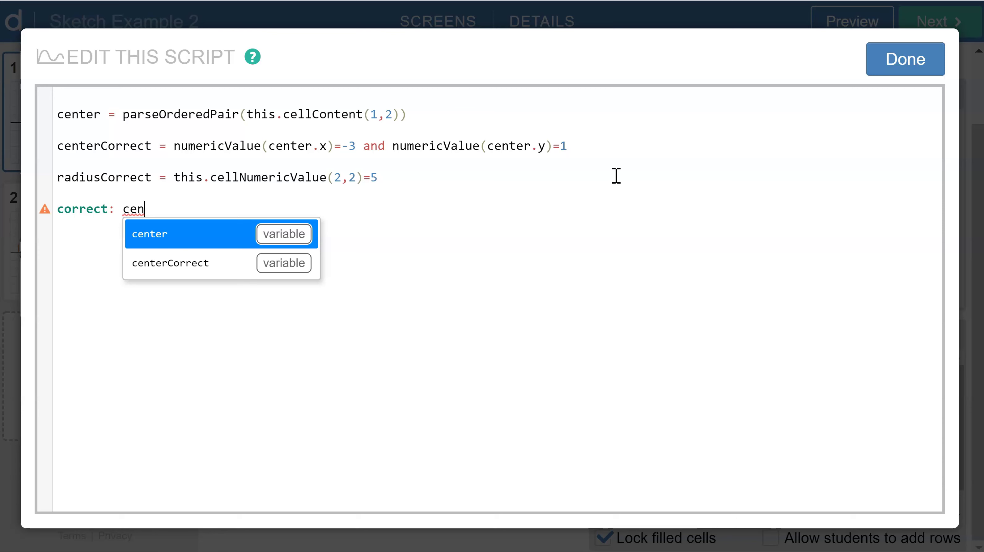
pyautogui.press('Down')
pyautogui.press('Return')
pyautogui.write('a')
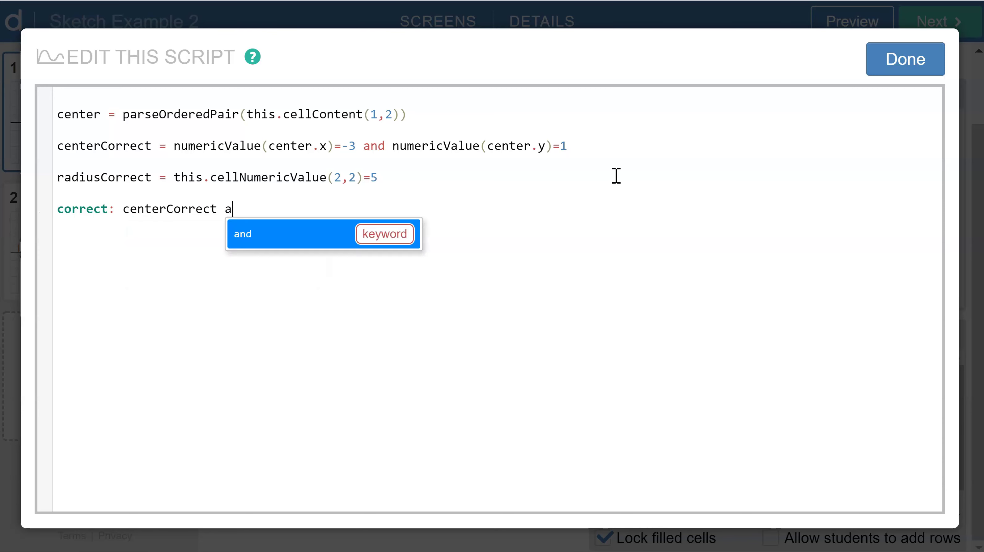
pyautogui.press('Return')
pyautogui.write('r')
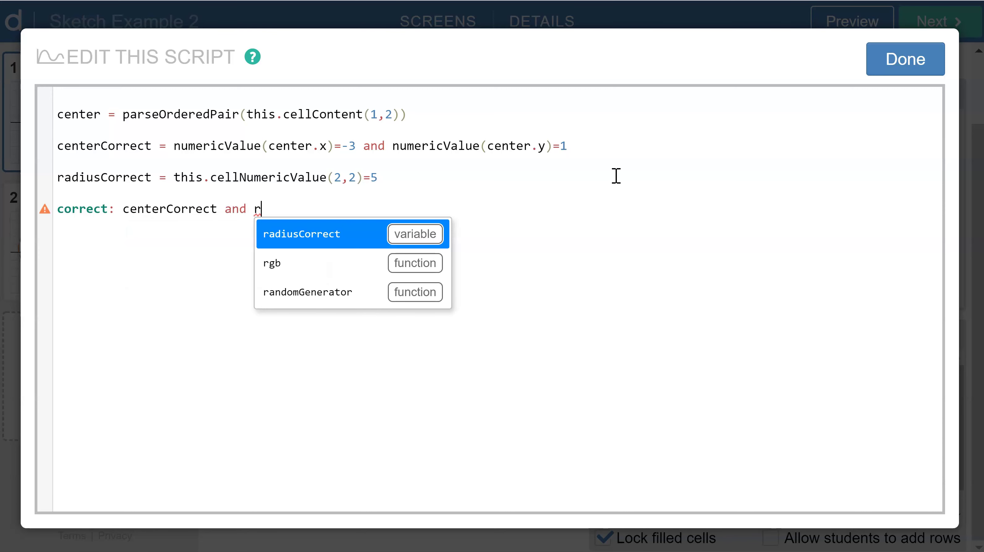
pyautogui.press('Return')
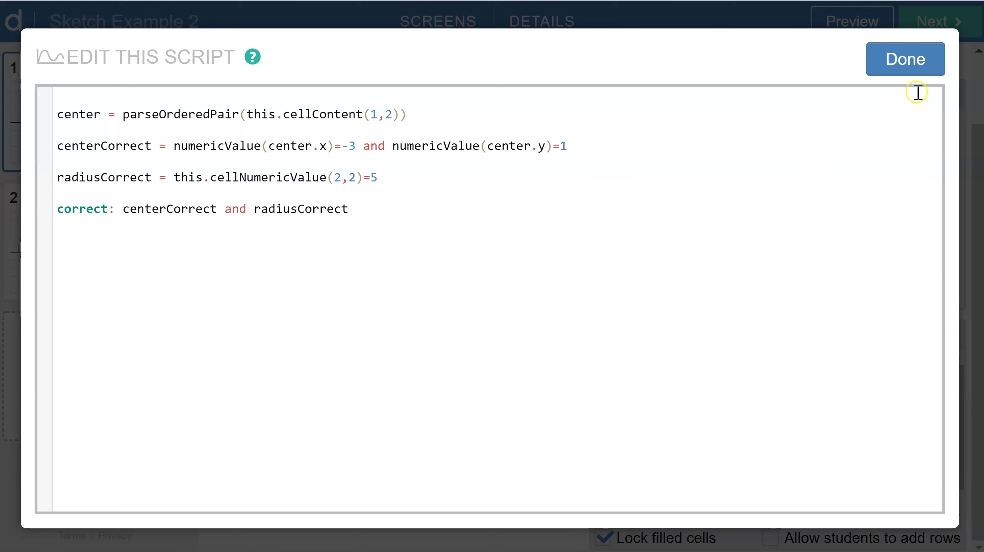
# Save the table script and give sketch1 a readOnly: true script
pyautogui.click(920, 68)
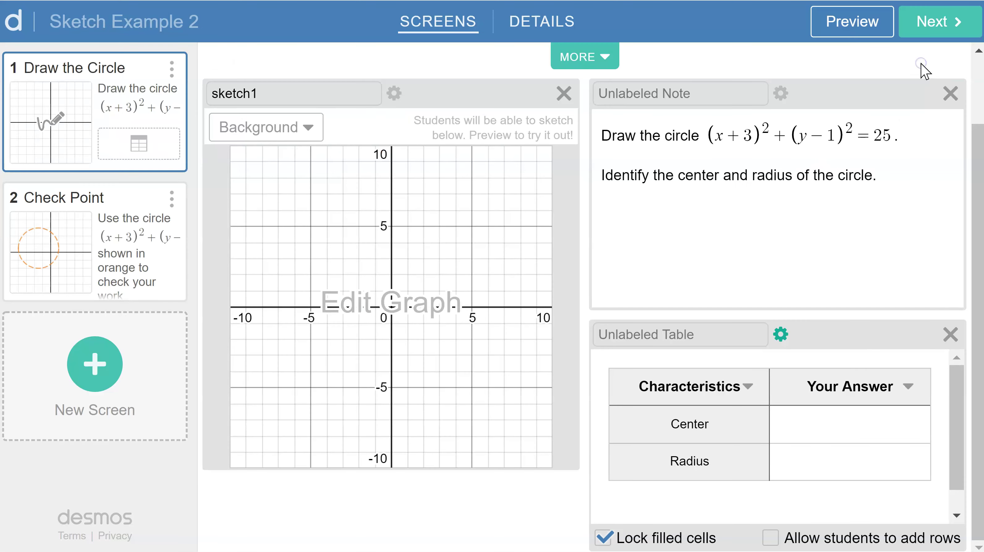
pyautogui.click(394, 94)
pyautogui.click(470, 101)
pyautogui.write('readOnly: true')
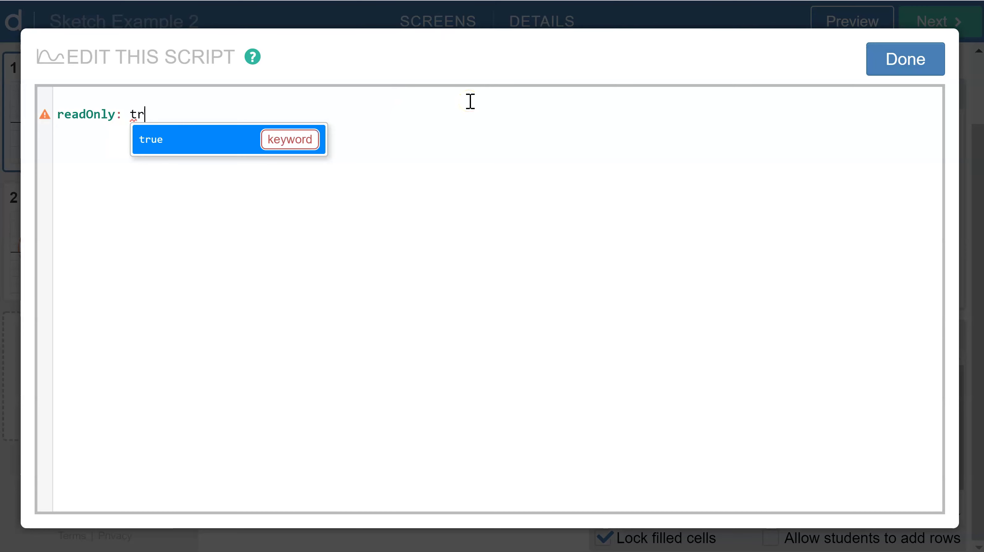
pyautogui.click(912, 58)
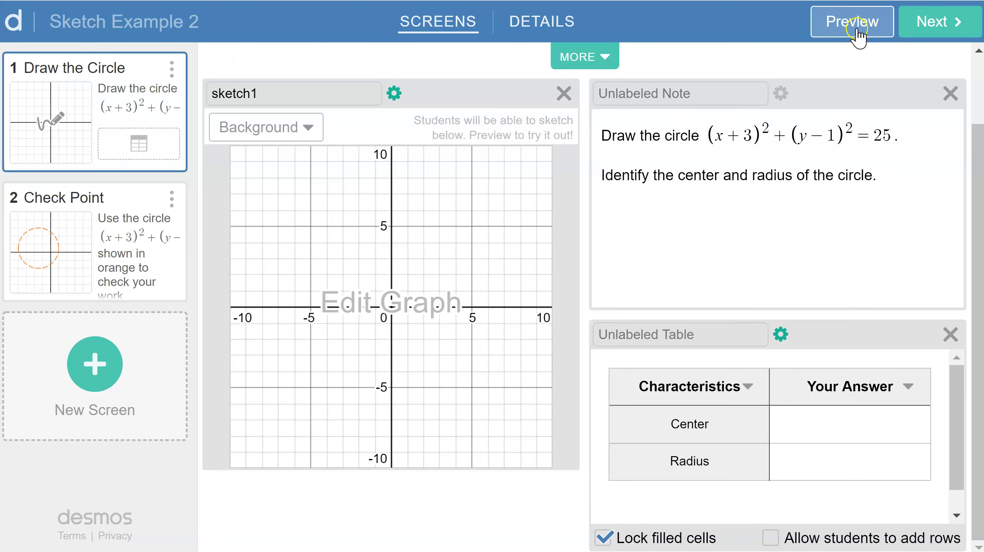
pyautogui.click(857, 24)
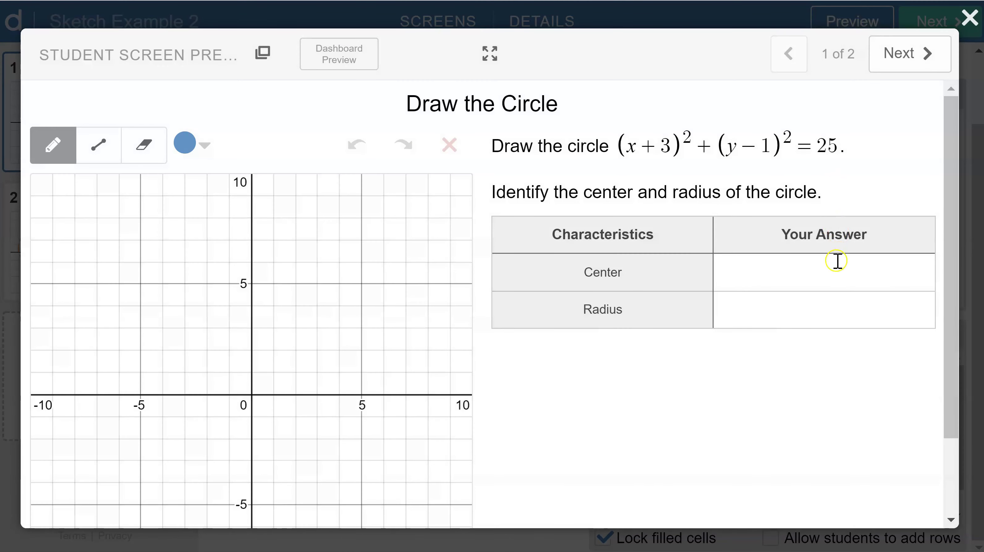
pyautogui.click(837, 261)
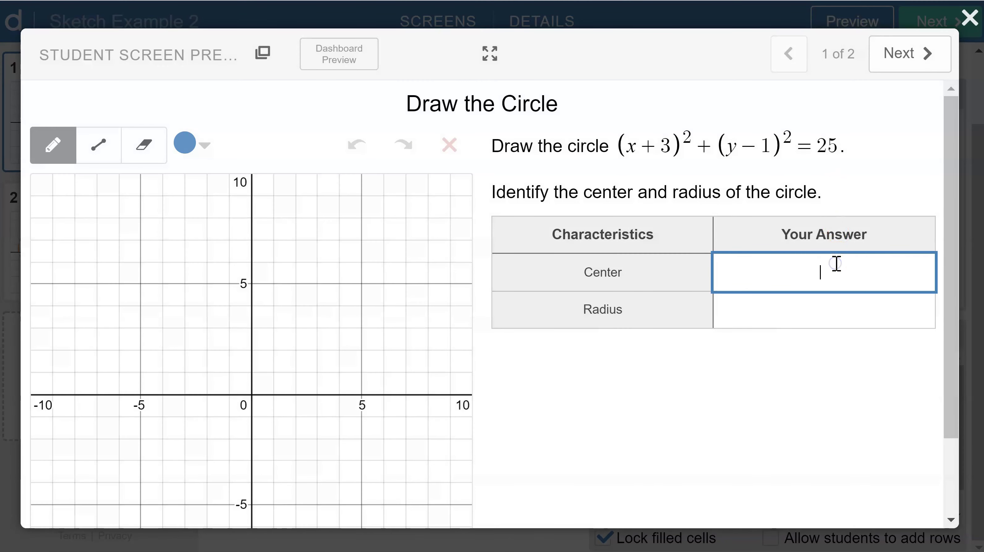
pyautogui.write('(−3, 1')
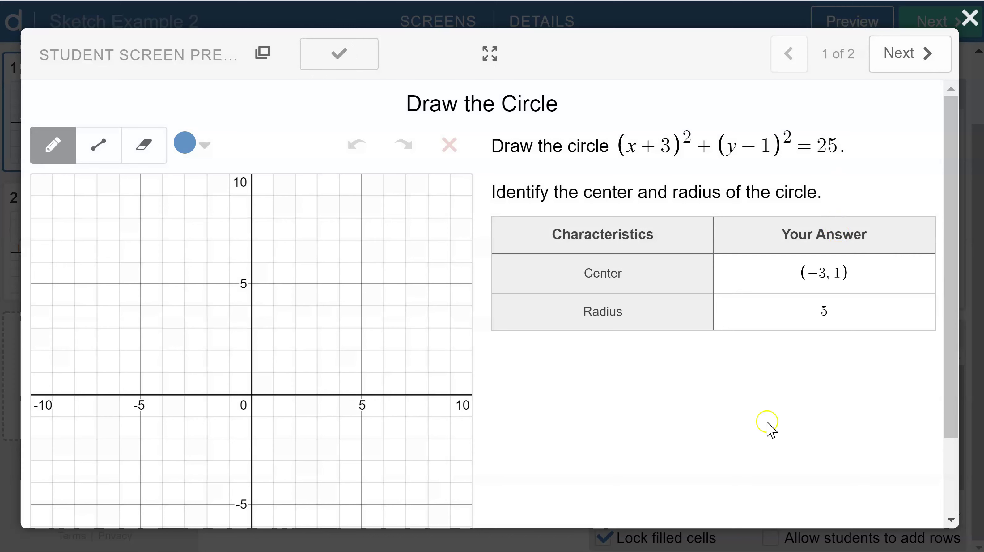
pyautogui.click(883, 272)
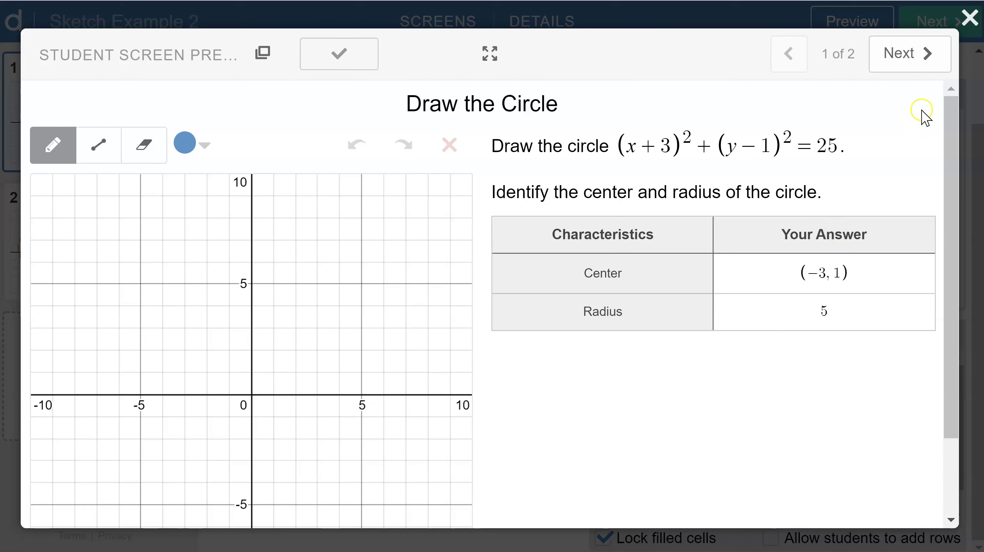
pyautogui.click(968, 18)
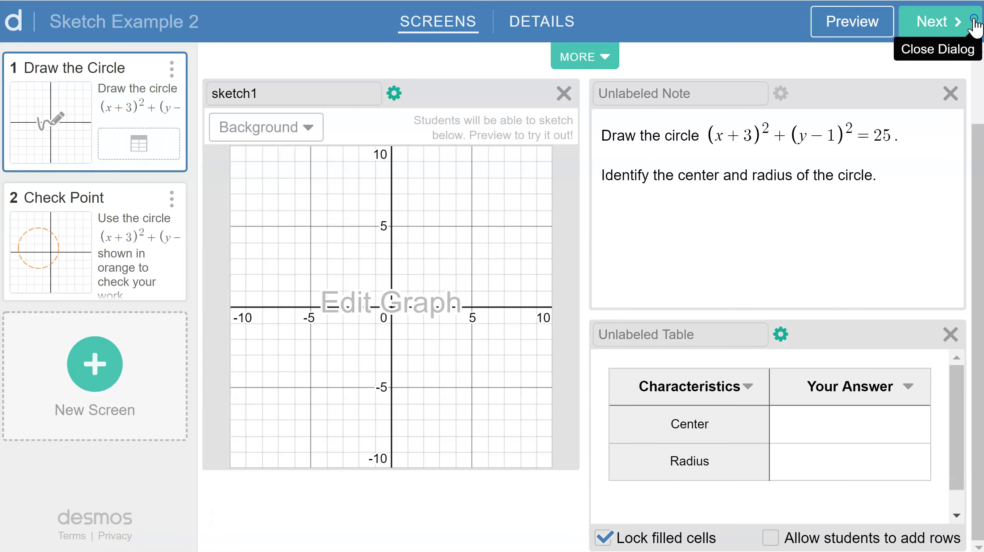
# Add a third column headed Correct? after Your Answer and reopen the table script
pyautogui.click(908, 388)
pyautogui.click(846, 459)
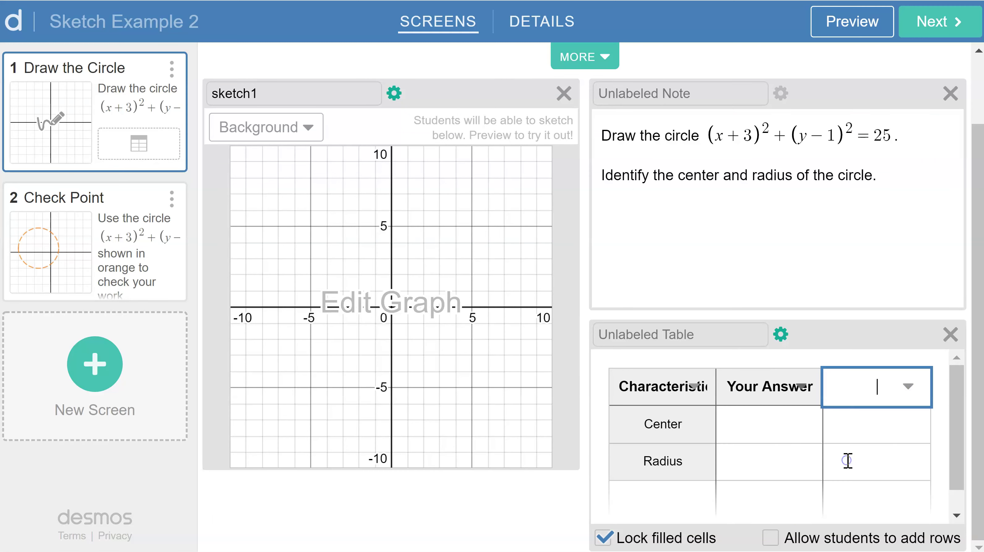
pyautogui.write('Co')
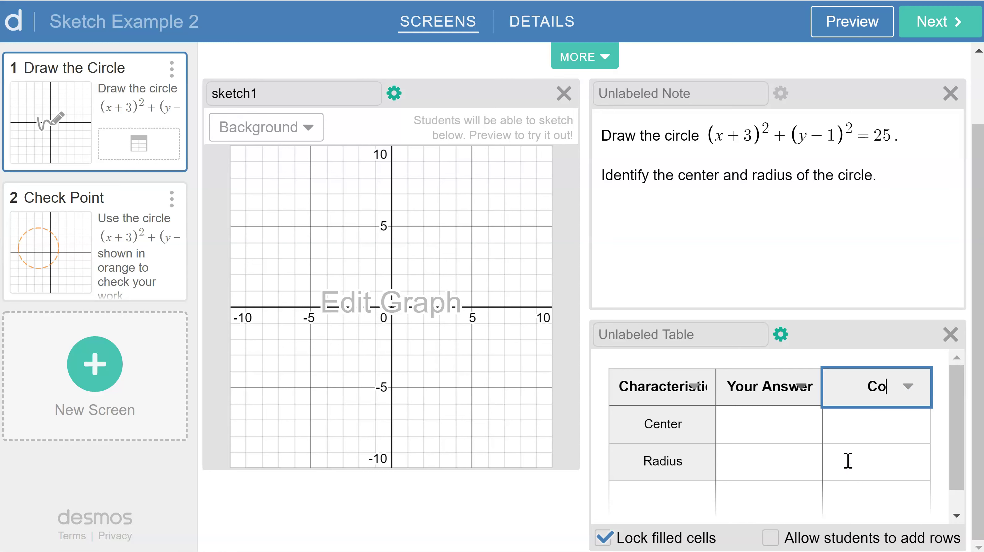
pyautogui.write('rrect?')
pyautogui.click(891, 450)
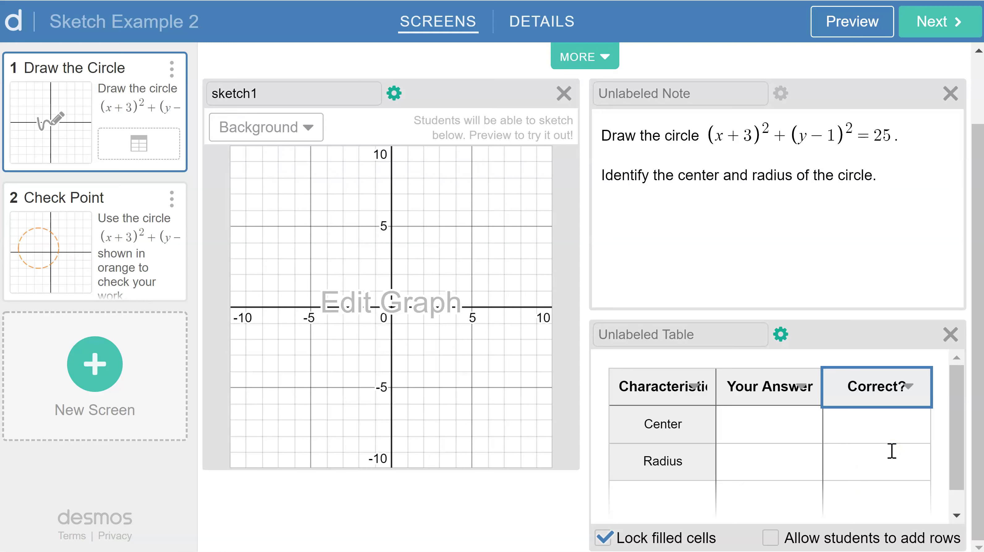
pyautogui.click(778, 331)
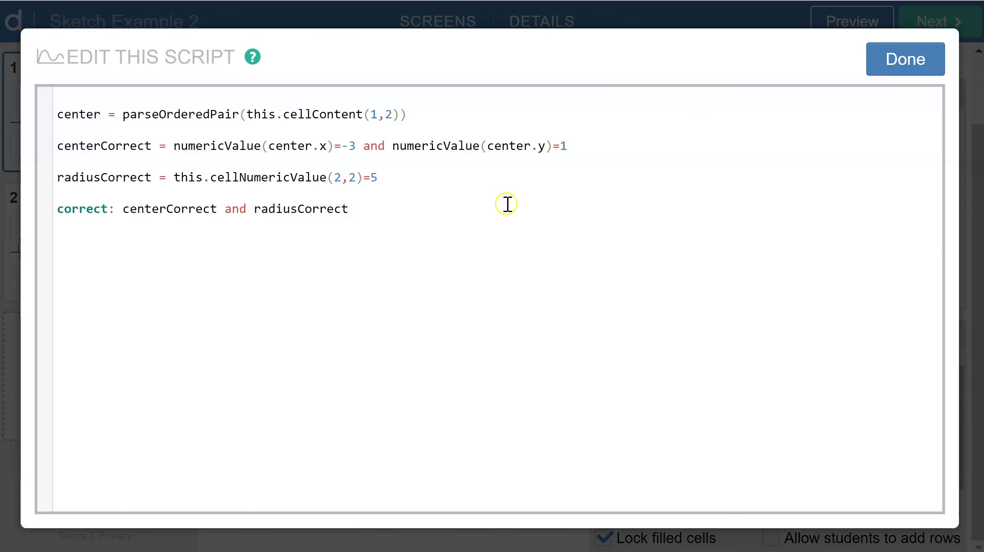
# Add cellContent(1,3): when centerCorrect "correct" otherwise "--"
pyautogui.click(502, 204)
pyautogui.press('Return')
pyautogui.write('ce')
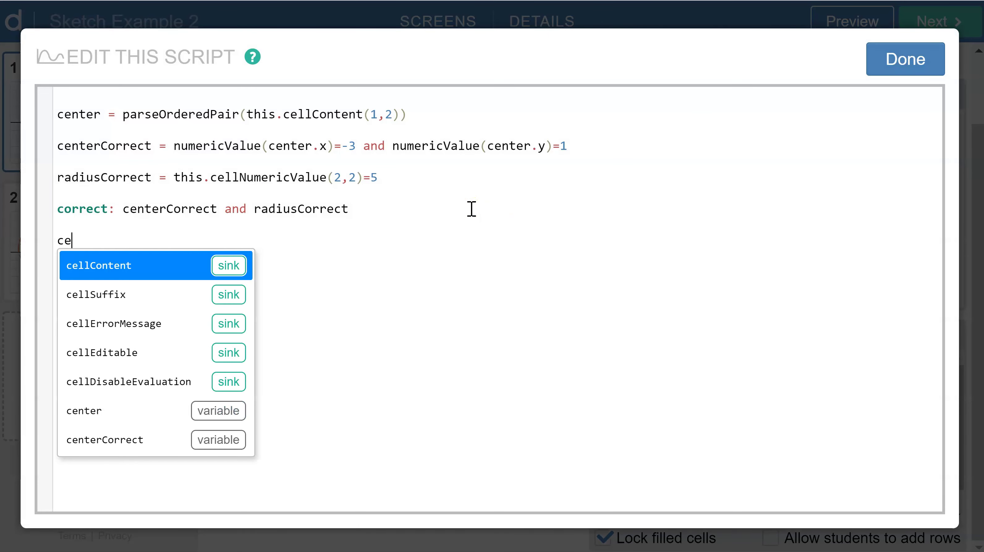
pyautogui.press('Return')
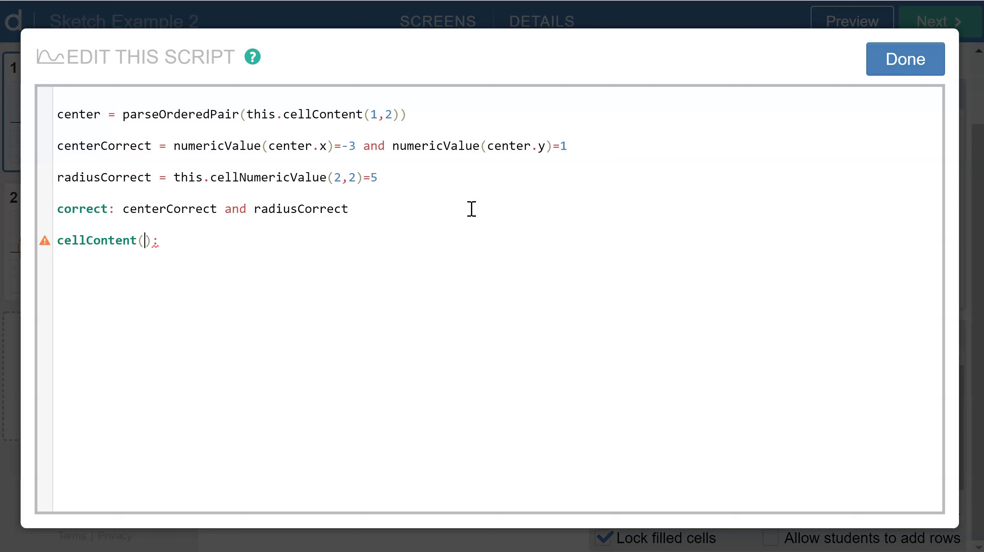
pyautogui.write('1,3')
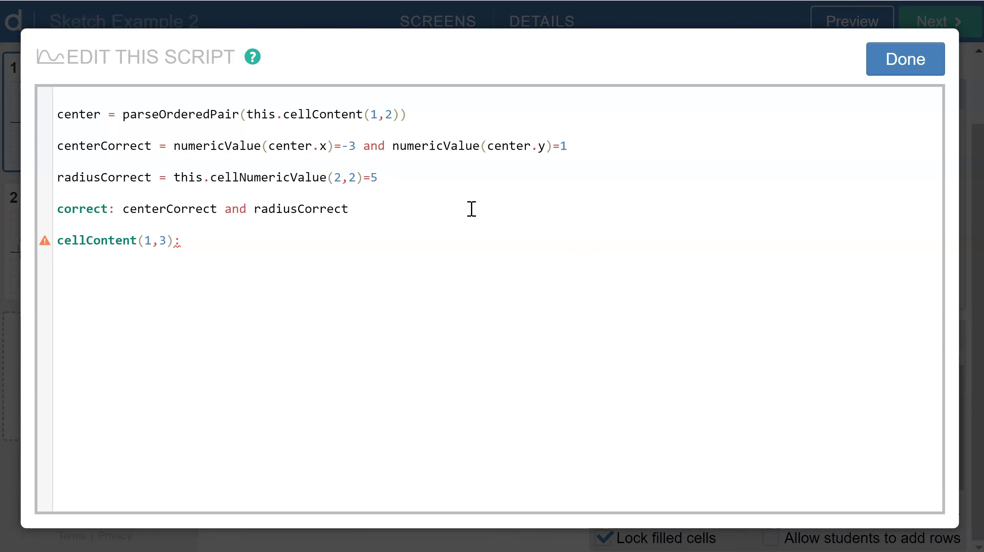
pyautogui.press('Right')
pyautogui.press('Return')
pyautogui.write('when ')
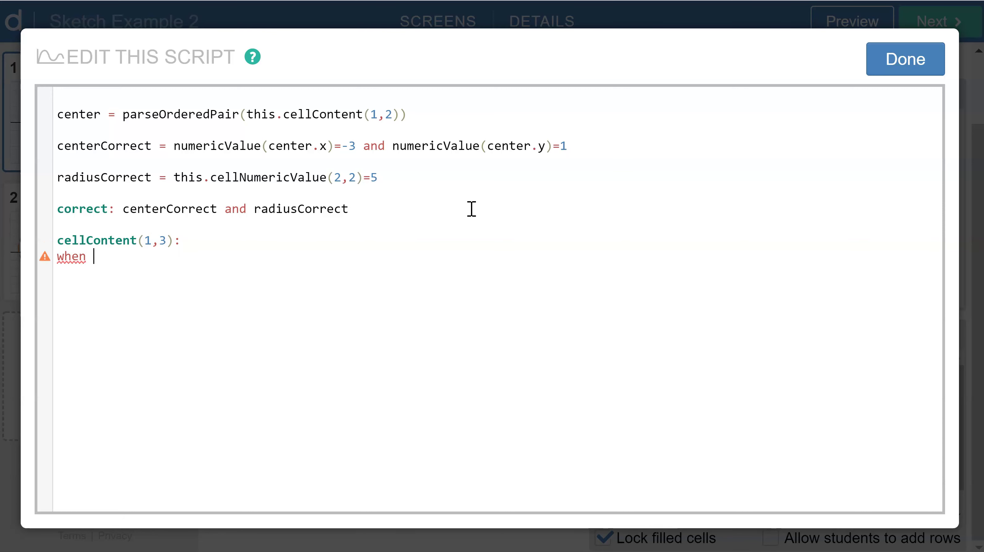
pyautogui.write('cen')
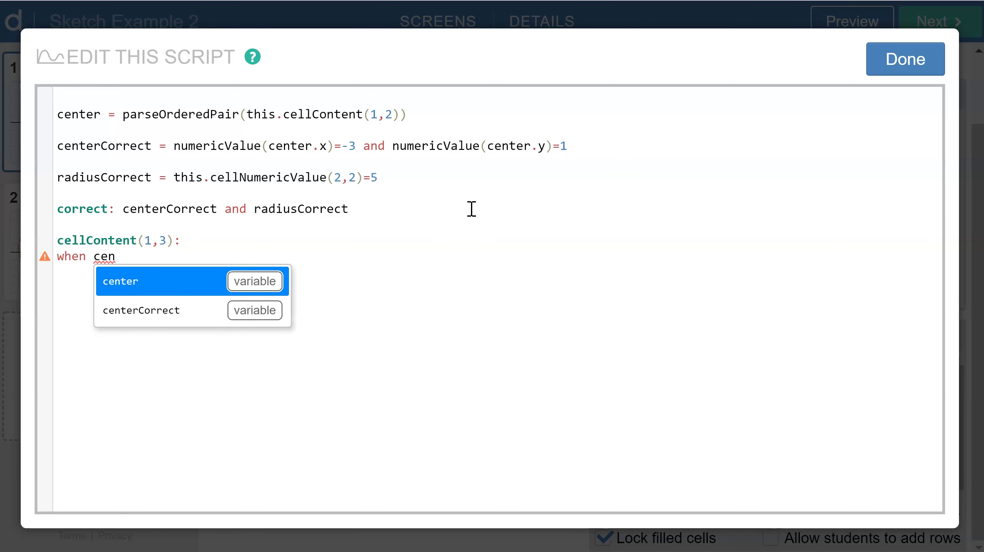
pyautogui.press('Down')
pyautogui.press('Return')
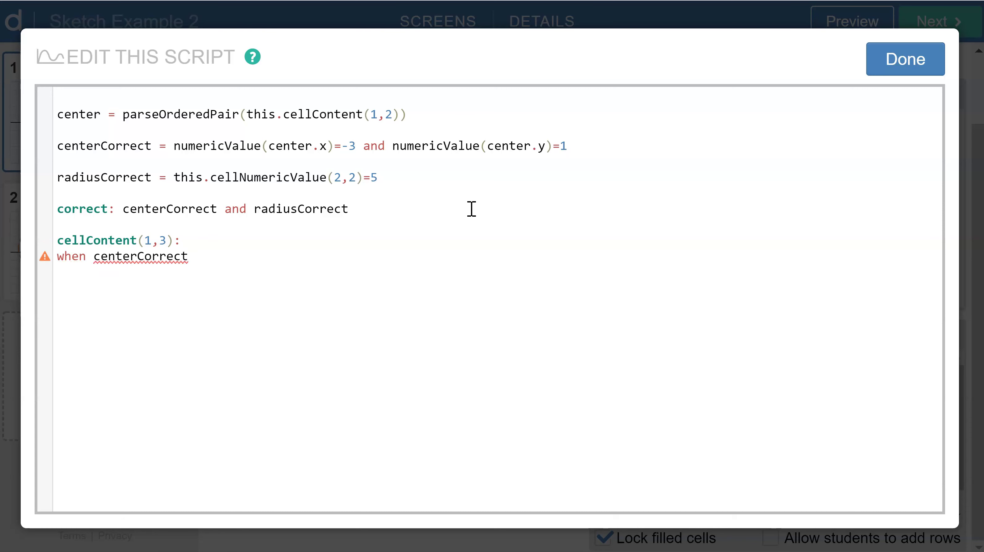
pyautogui.press('Return')
pyautogui.write('"correct"')
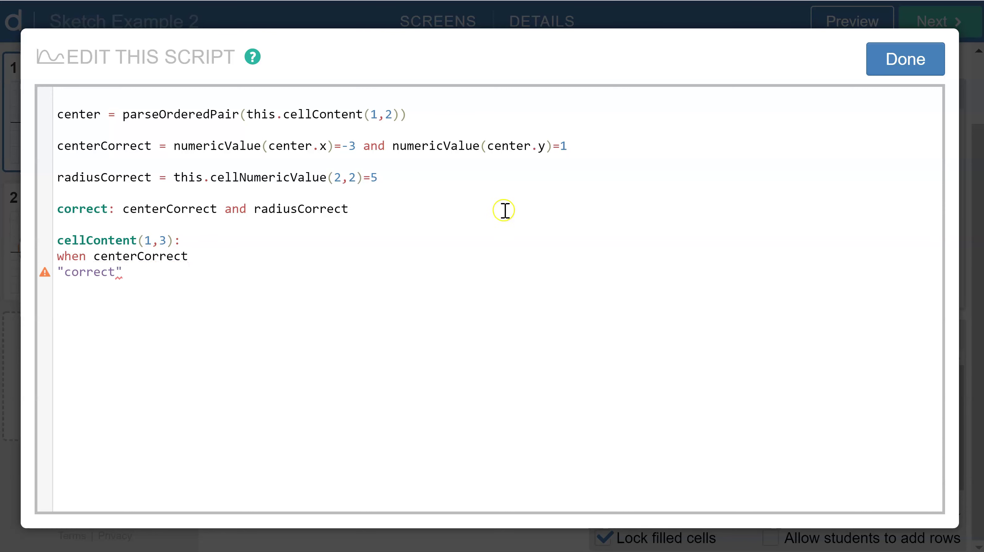
pyautogui.press('Return')
pyautogui.write('ot')
pyautogui.press('Return')
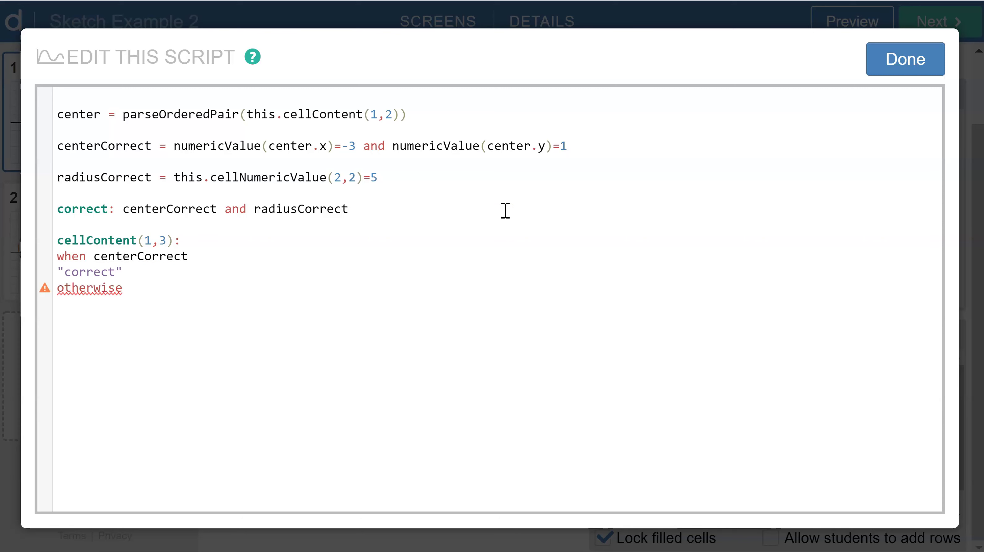
pyautogui.write('"')
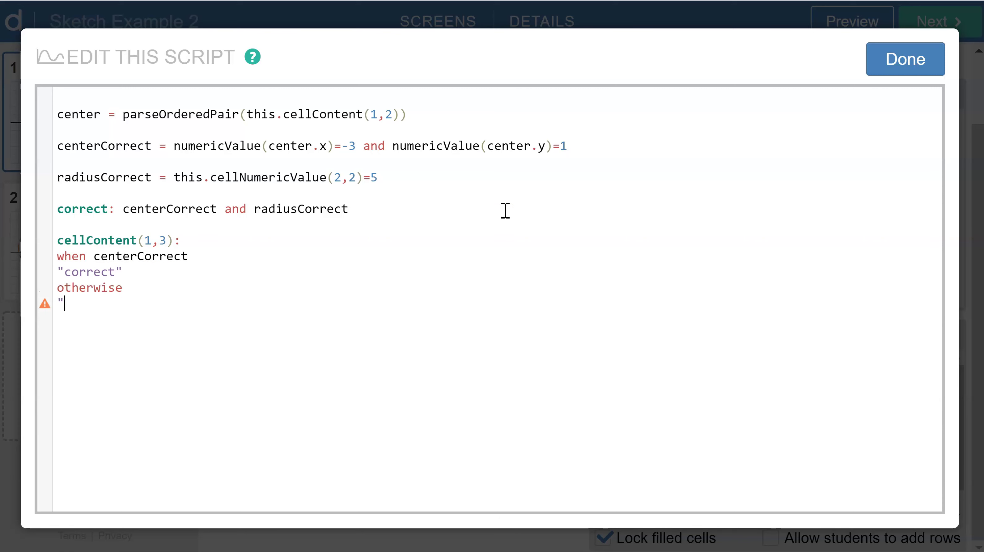
pyautogui.write('--"')
# Add cellContent(2,3): when radiusCorrect "correct" otherwise "--", and save the script
pyautogui.press('Up')
pyautogui.press('Up')
pyautogui.press('Up')
pyautogui.write('c')
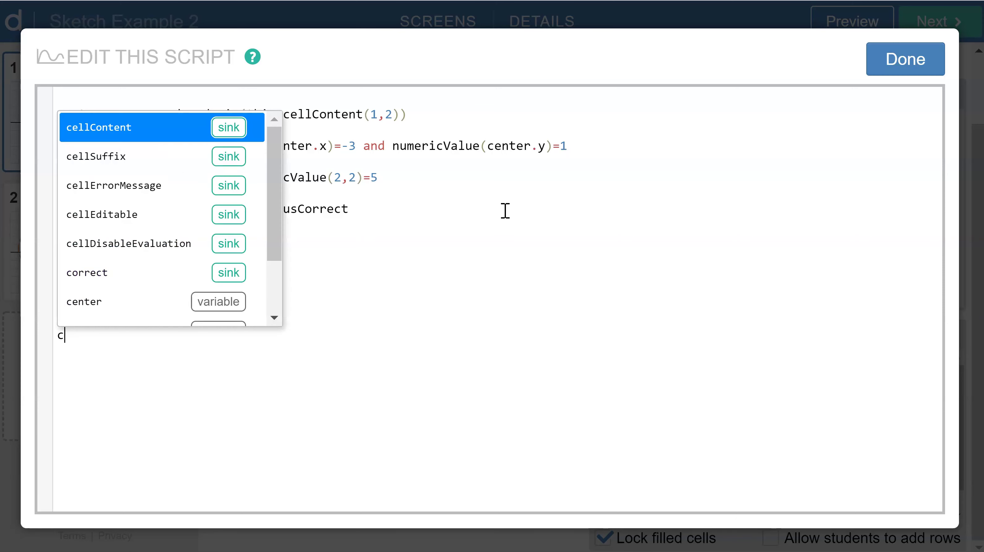
pyautogui.press('Return')
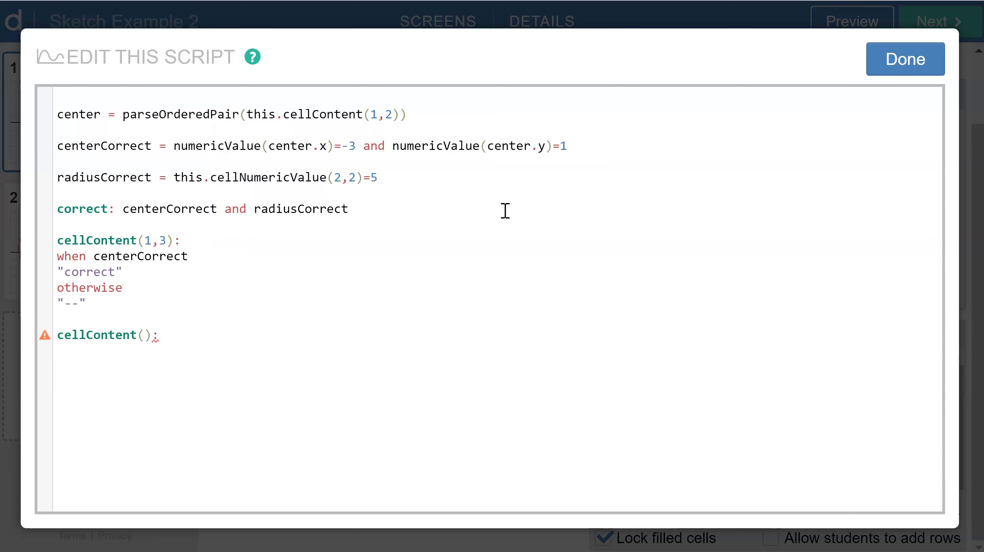
pyautogui.write('1')
pyautogui.write(',3')
pyautogui.press('End')
pyautogui.press('Return')
pyautogui.write('whe')
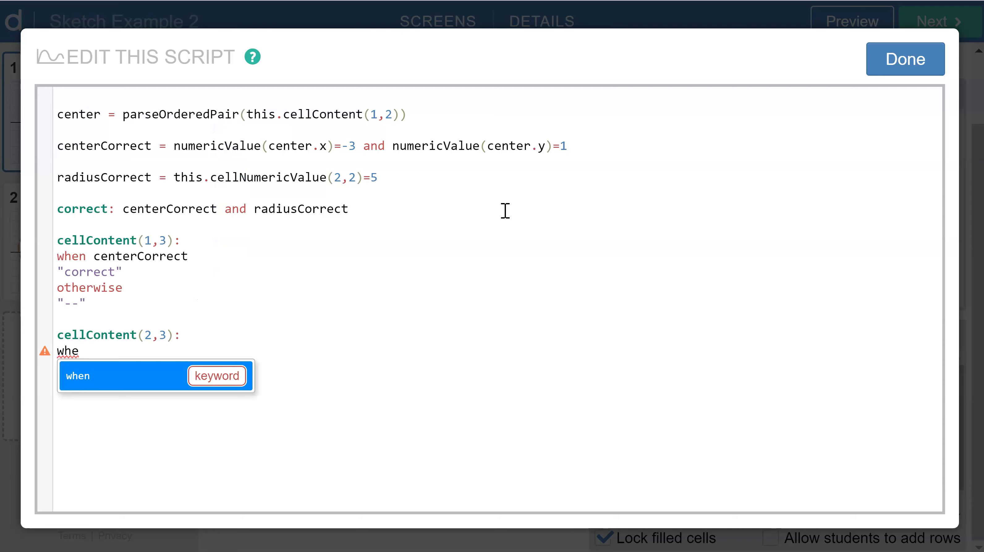
pyautogui.press('Return')
pyautogui.write('r')
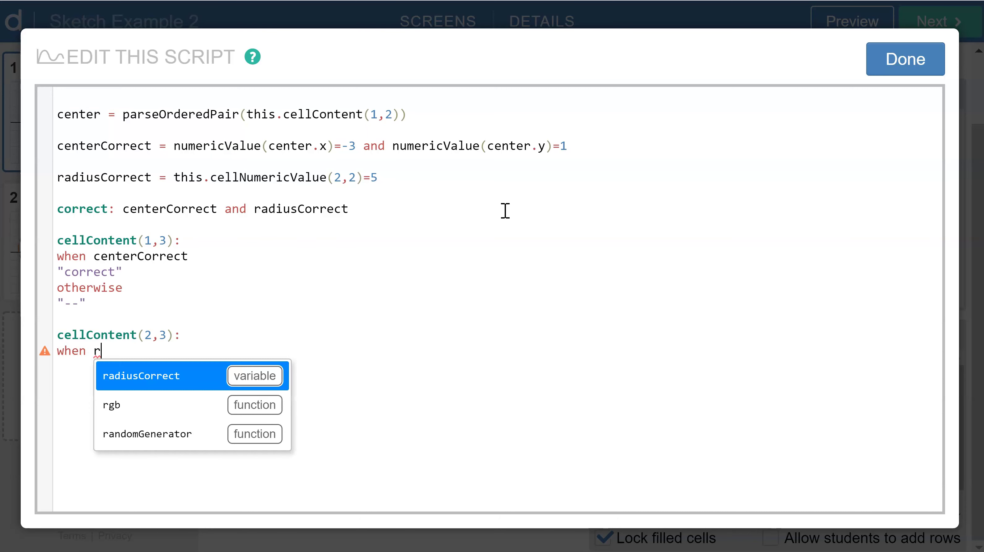
pyautogui.press('Return')
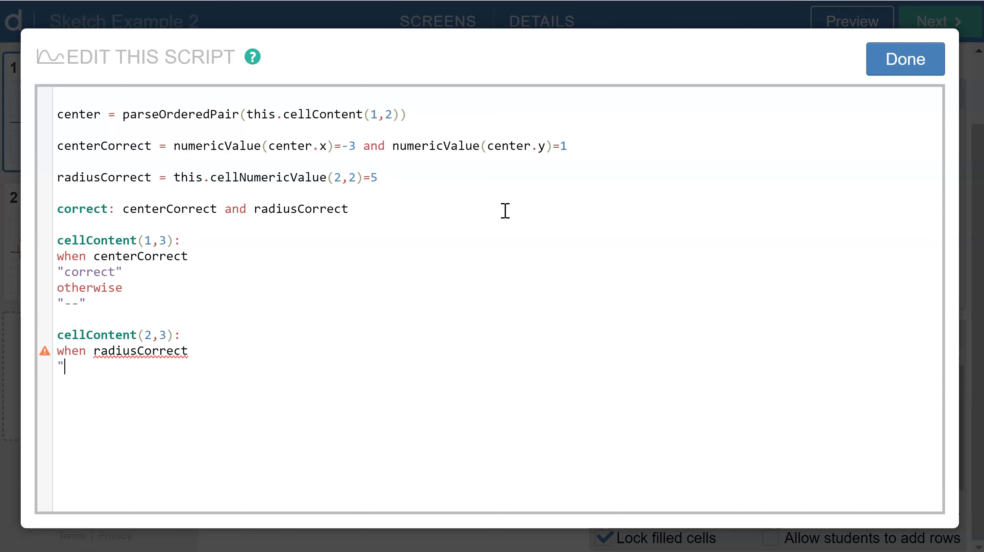
pyautogui.write('"correct"')
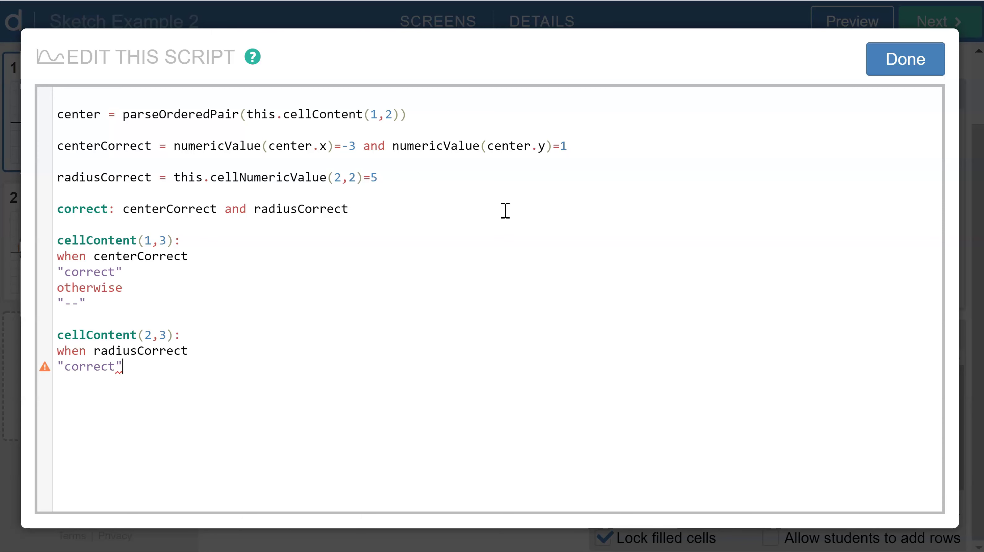
pyautogui.press('Return')
pyautogui.write('other')
pyautogui.press('Return')
pyautogui.press('Return')
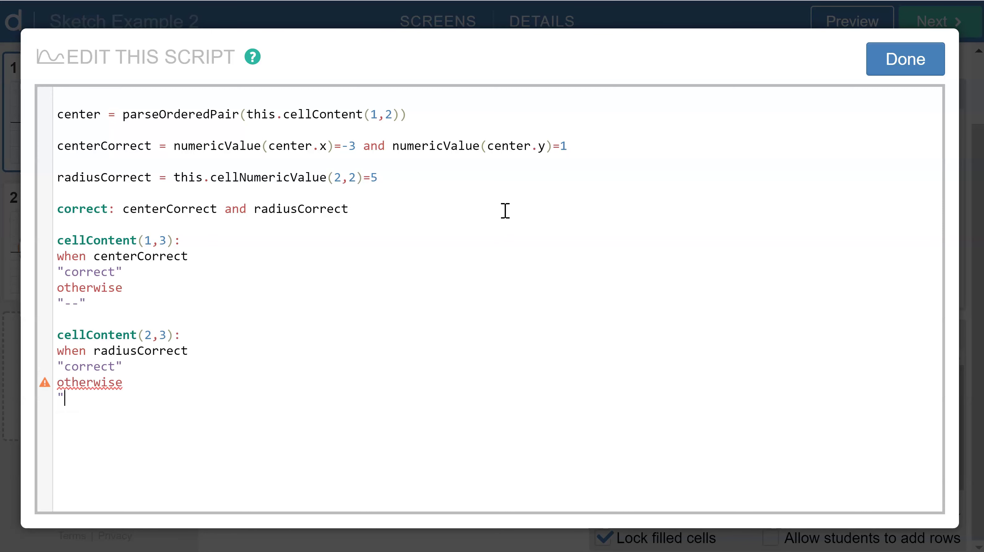
pyautogui.write('"--"')
pyautogui.click(915, 63)
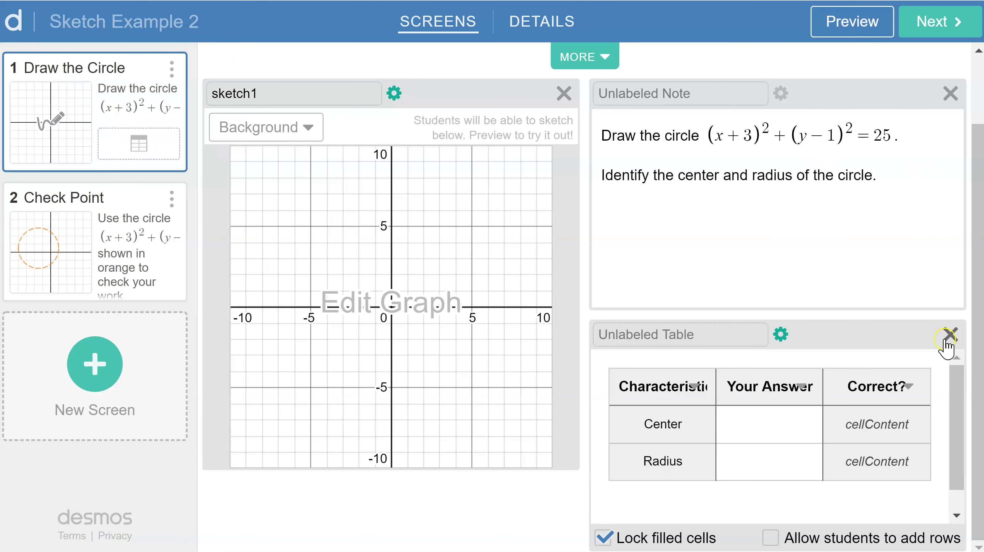
# Format the Correct? column as text
pyautogui.click(914, 384)
pyautogui.click(913, 384)
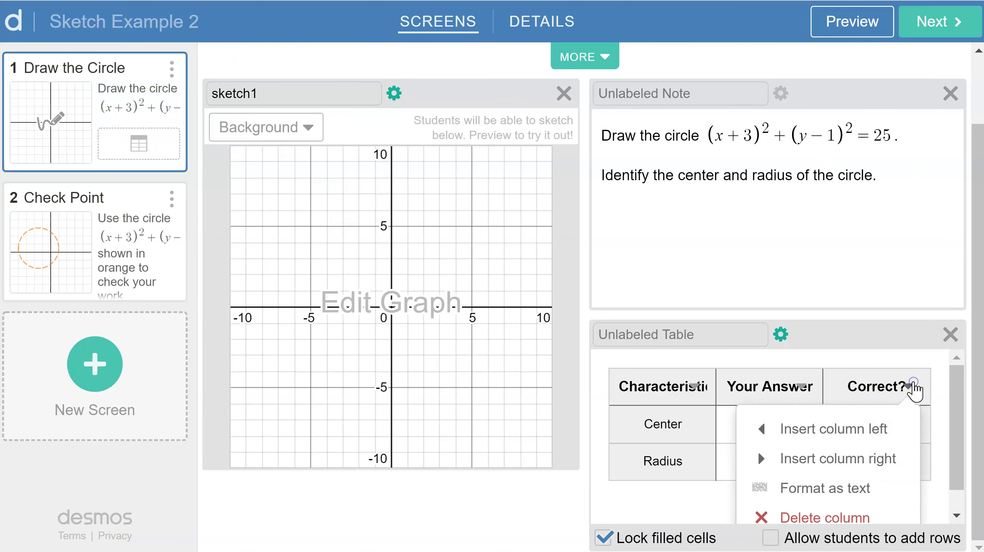
pyautogui.click(834, 488)
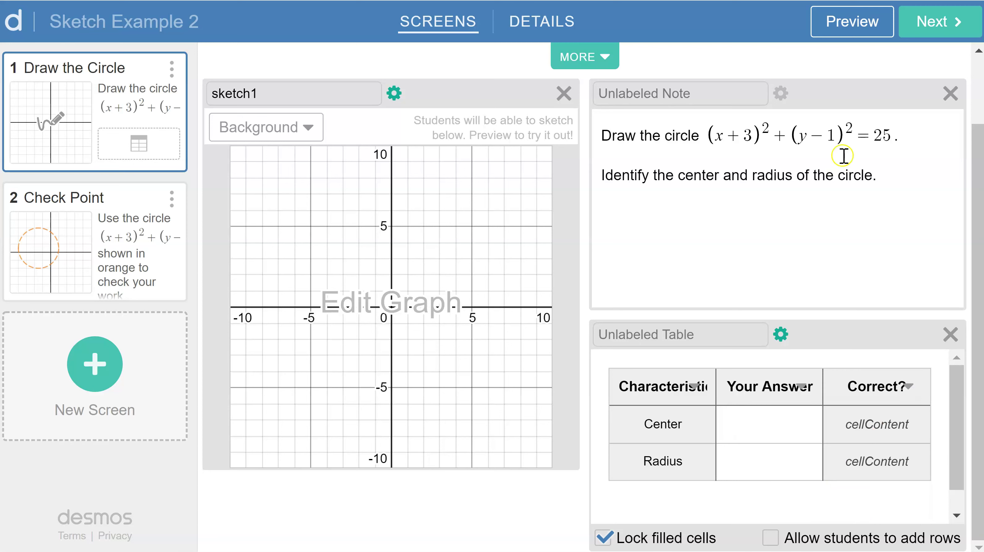
# Preview the screen and enter center (-3, 1) and radius 5 to test the Correct? column
pyautogui.click(857, 31)
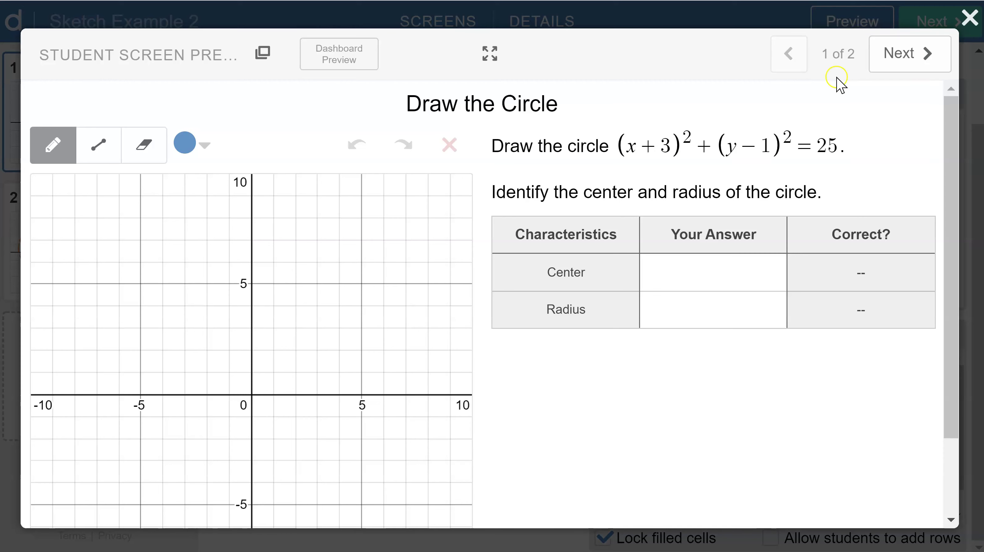
pyautogui.click(711, 269)
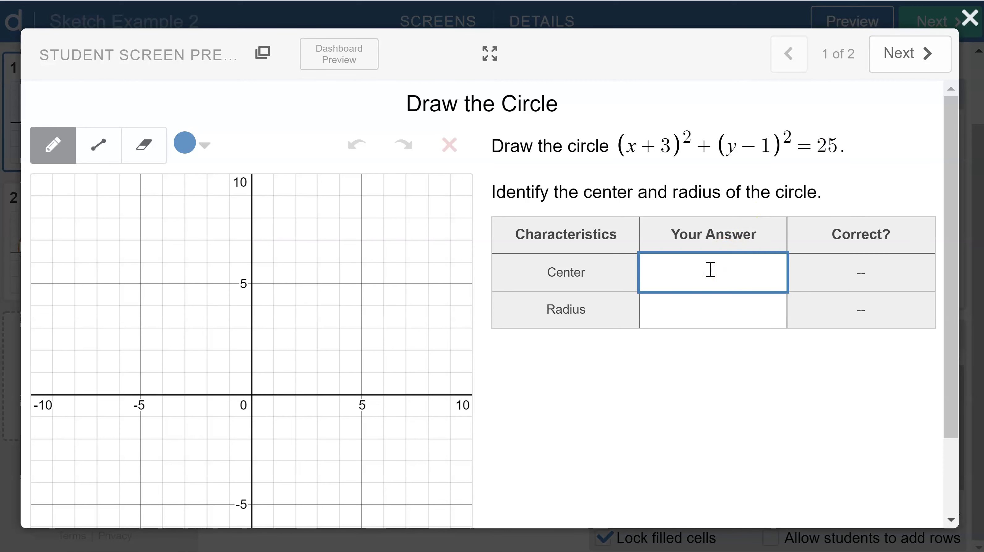
pyautogui.write('(-3, 1)')
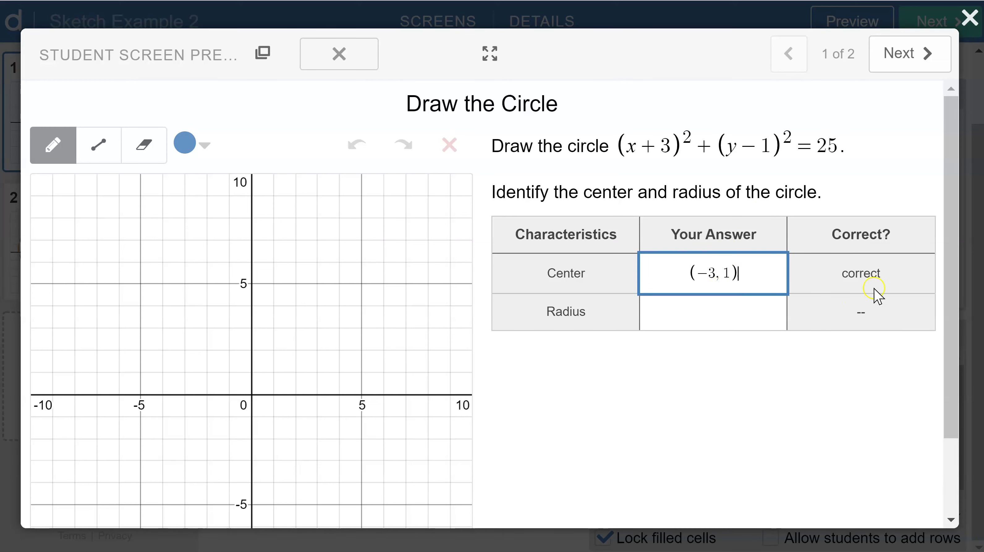
pyautogui.click(741, 312)
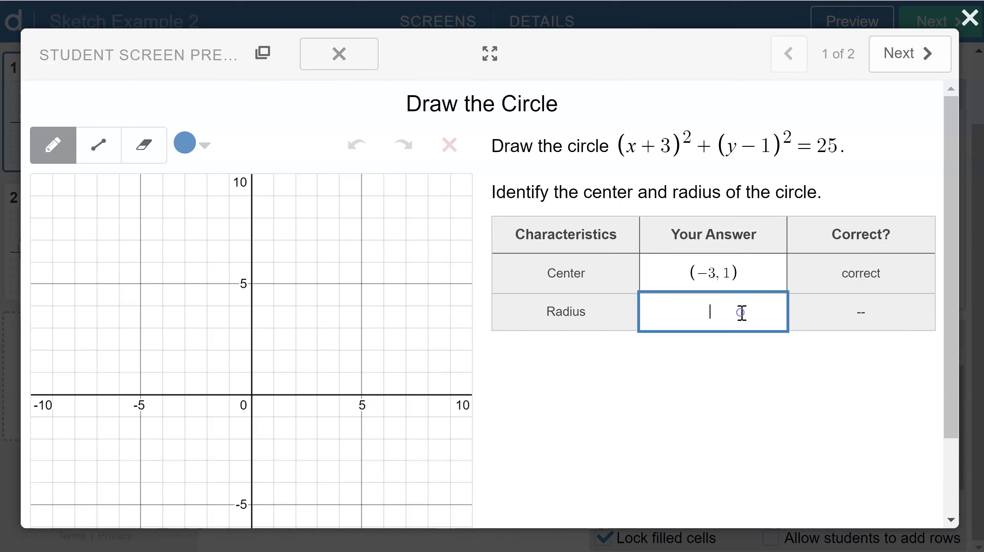
pyautogui.write('5')
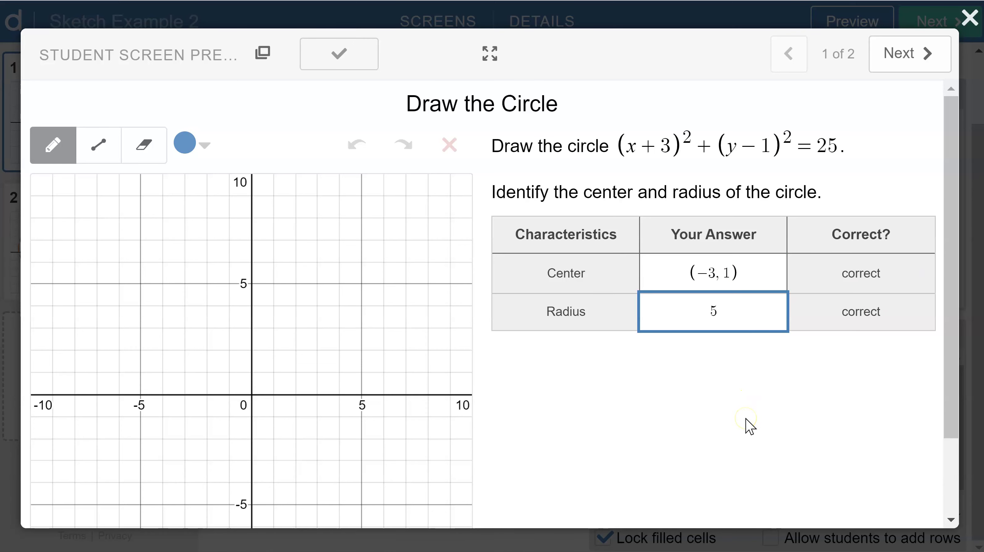
# Close the student preview and go to the Details page for Sketch Example 2
pyautogui.click(970, 15)
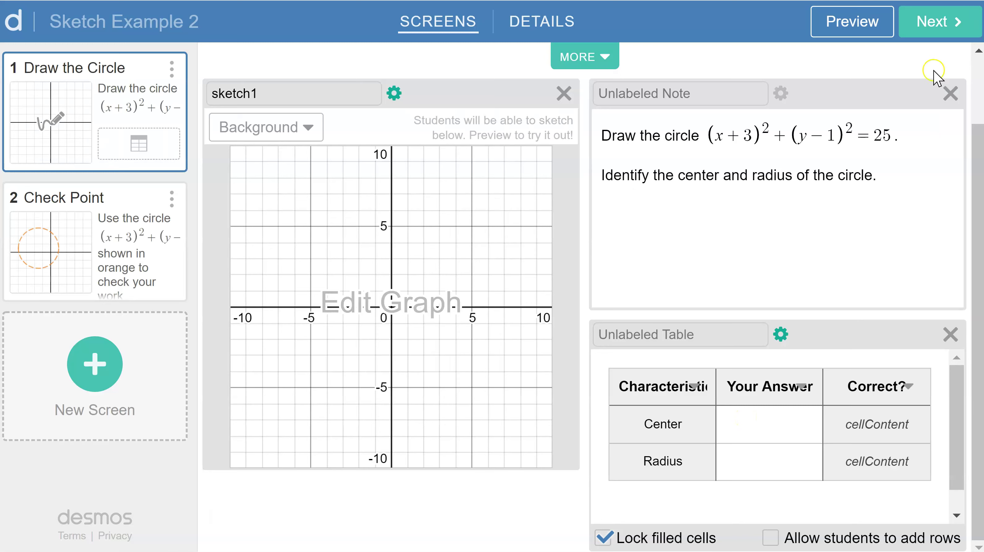
pyautogui.click(942, 23)
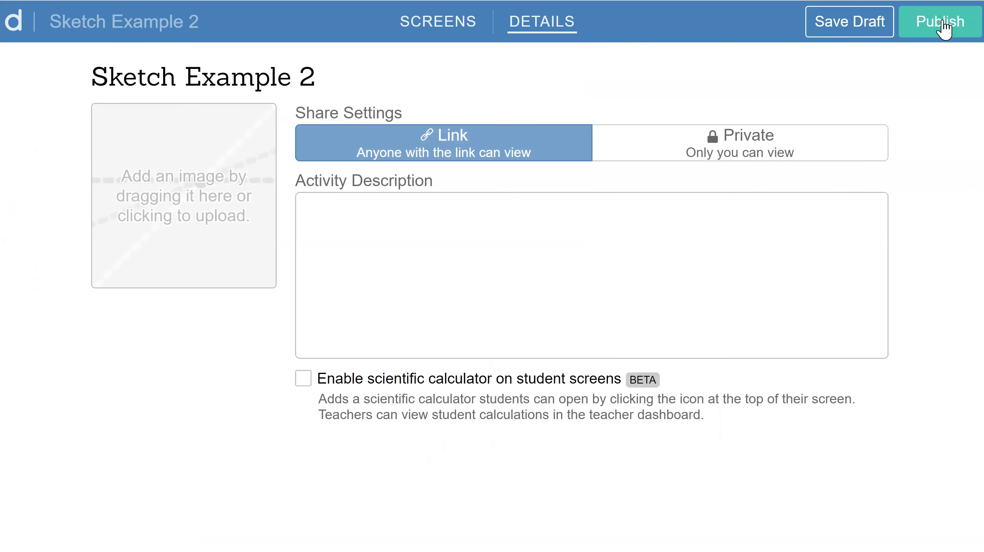